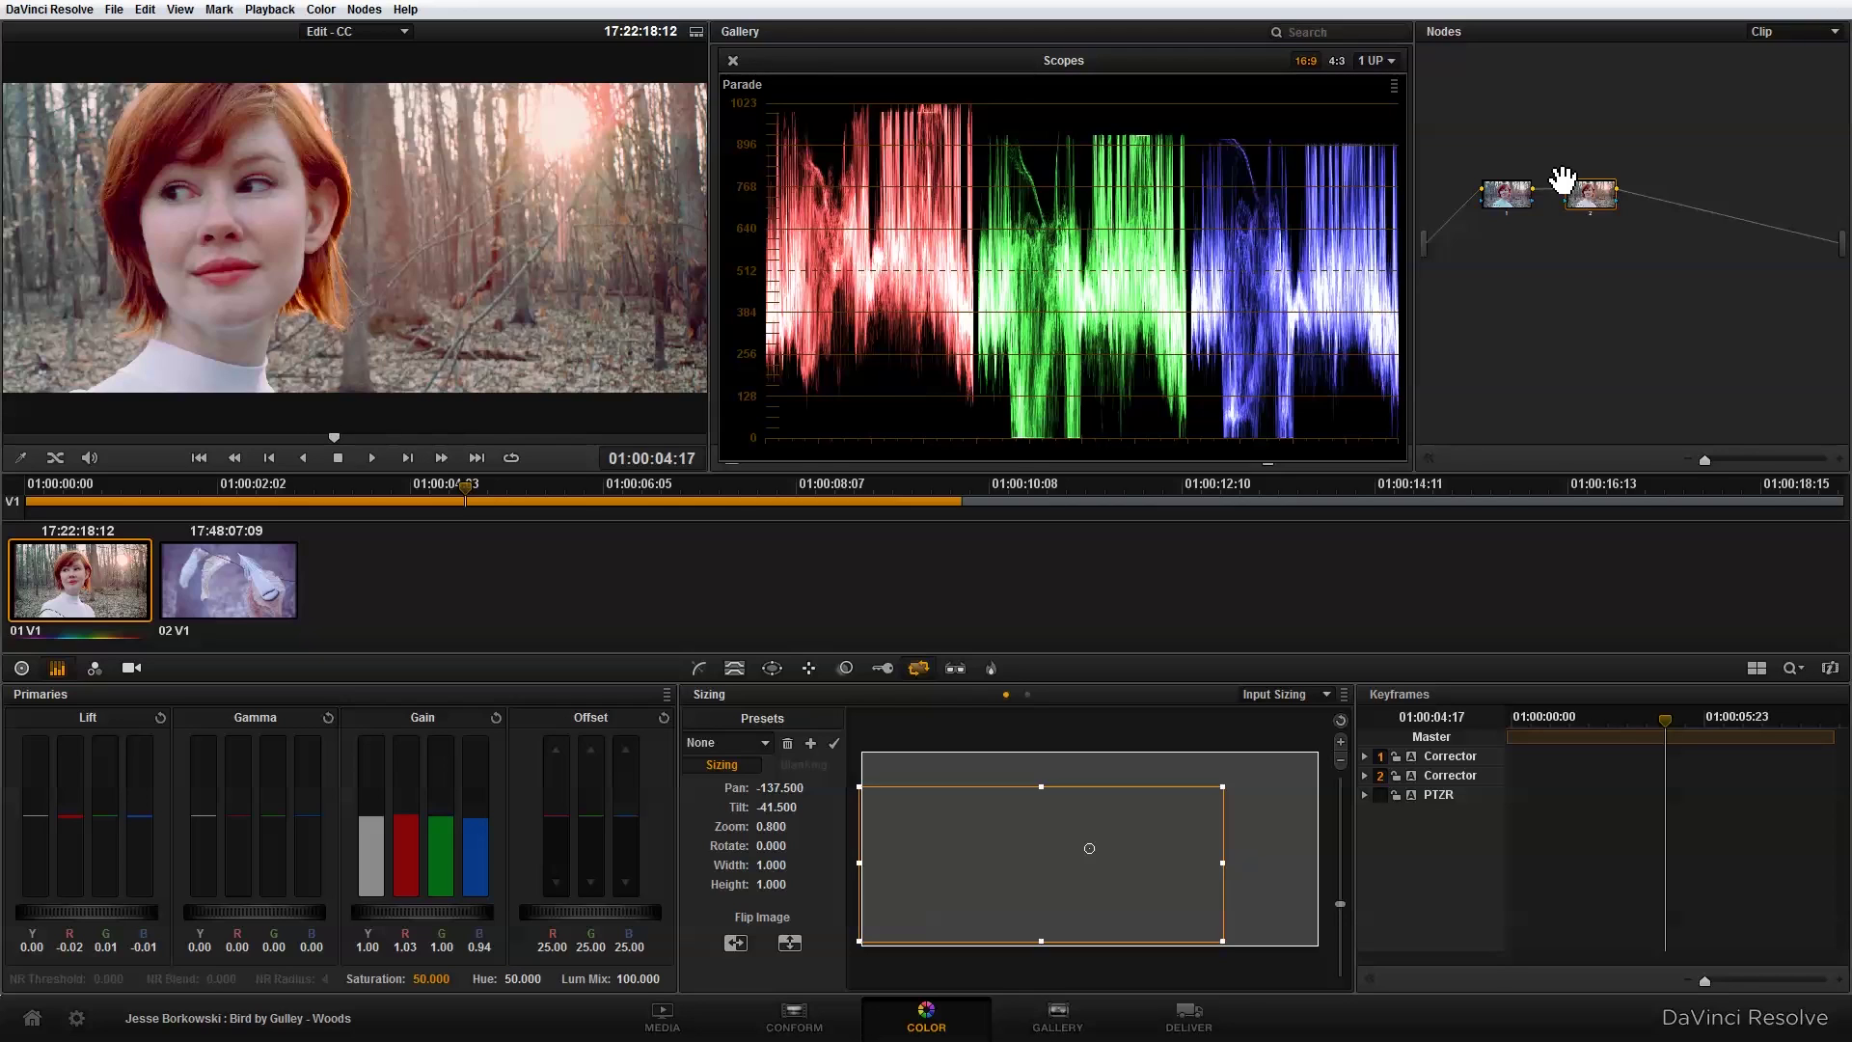
# Add serial node 3 after the existing two nodes and reposition it in the node graph
pyautogui.click(368, 9)
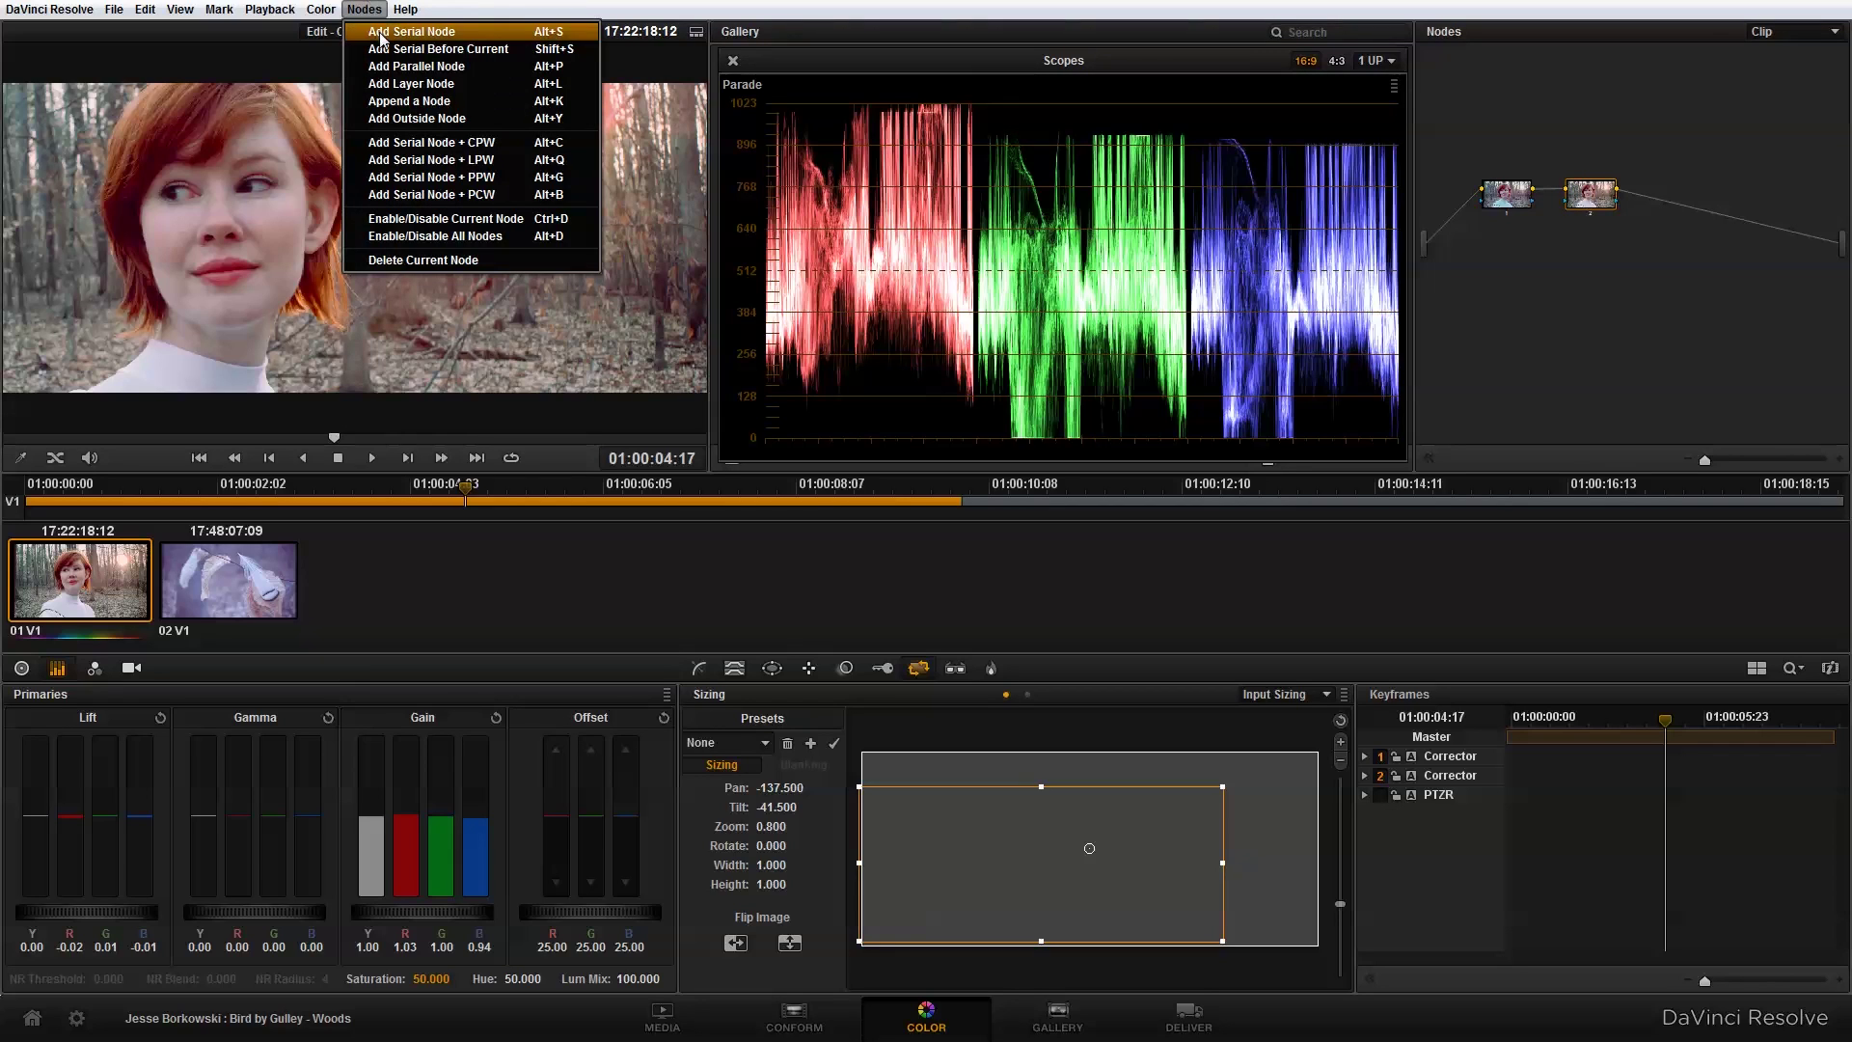
pyautogui.click(411, 32)
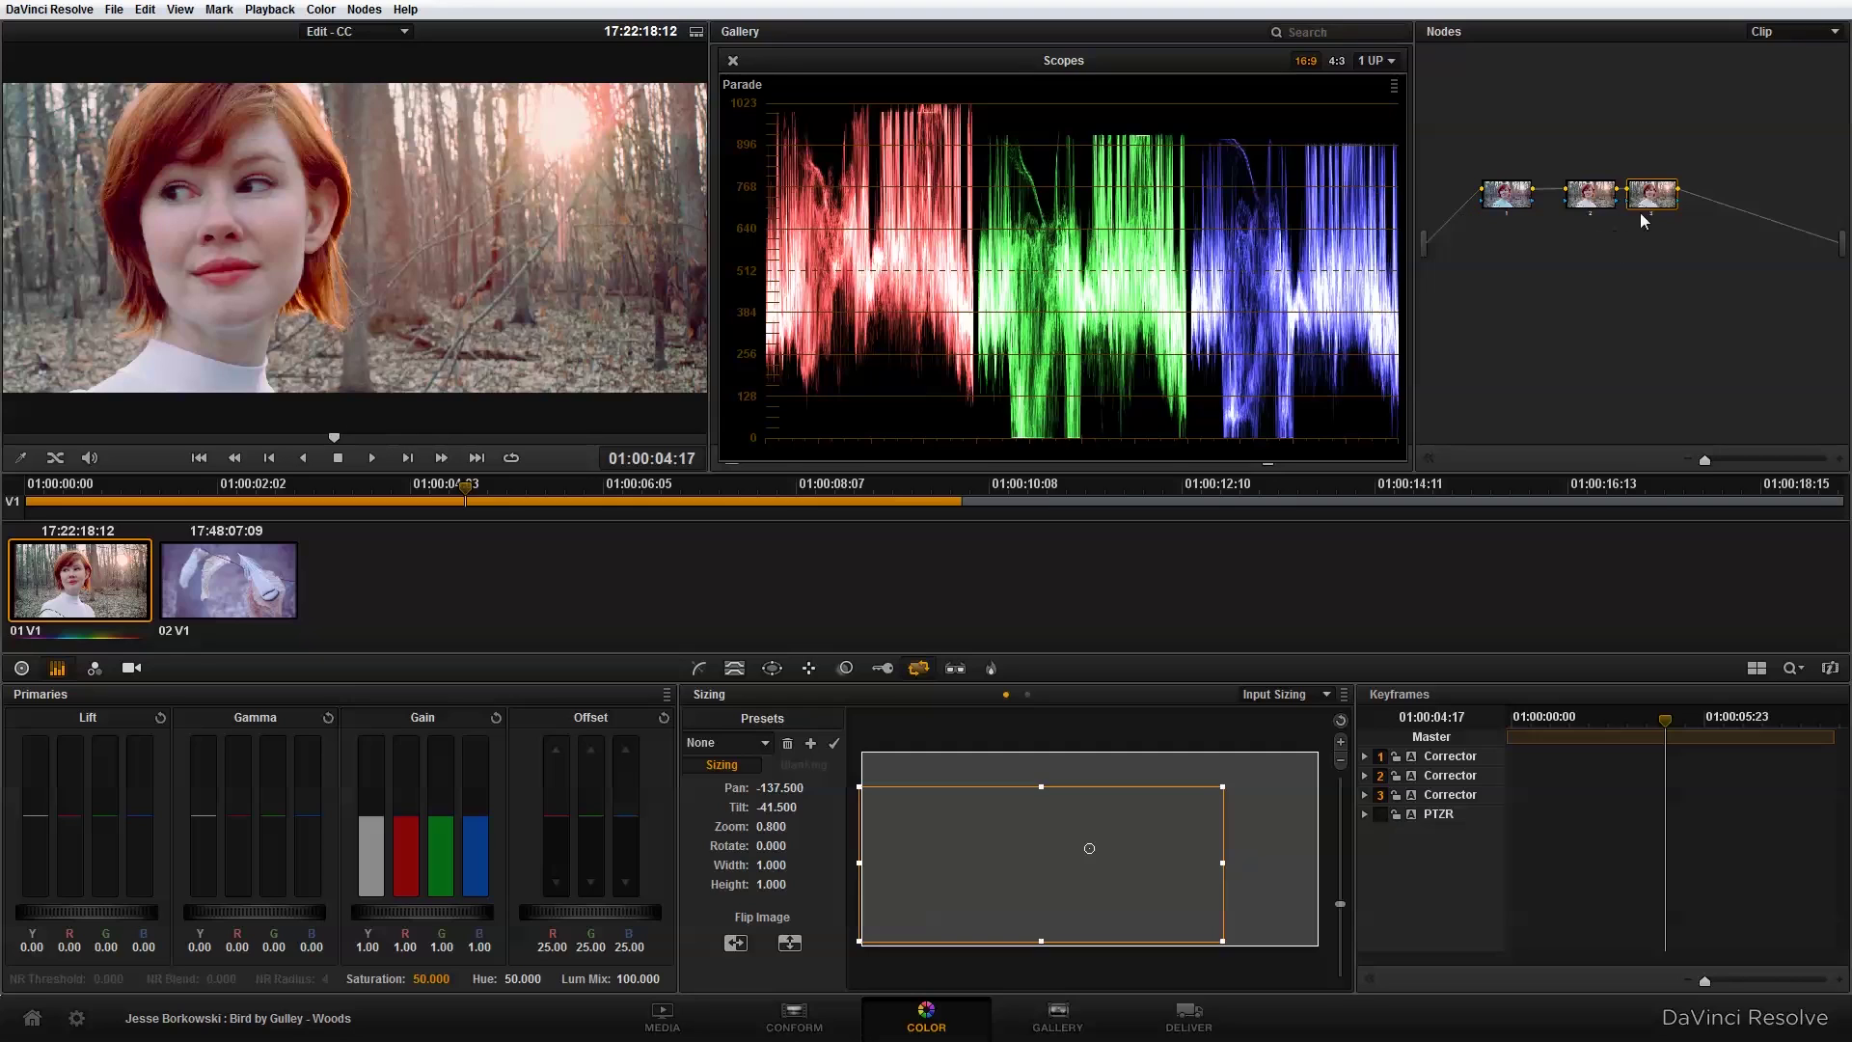
pyautogui.moveTo(1649, 198); pyautogui.dragTo(1599, 183)
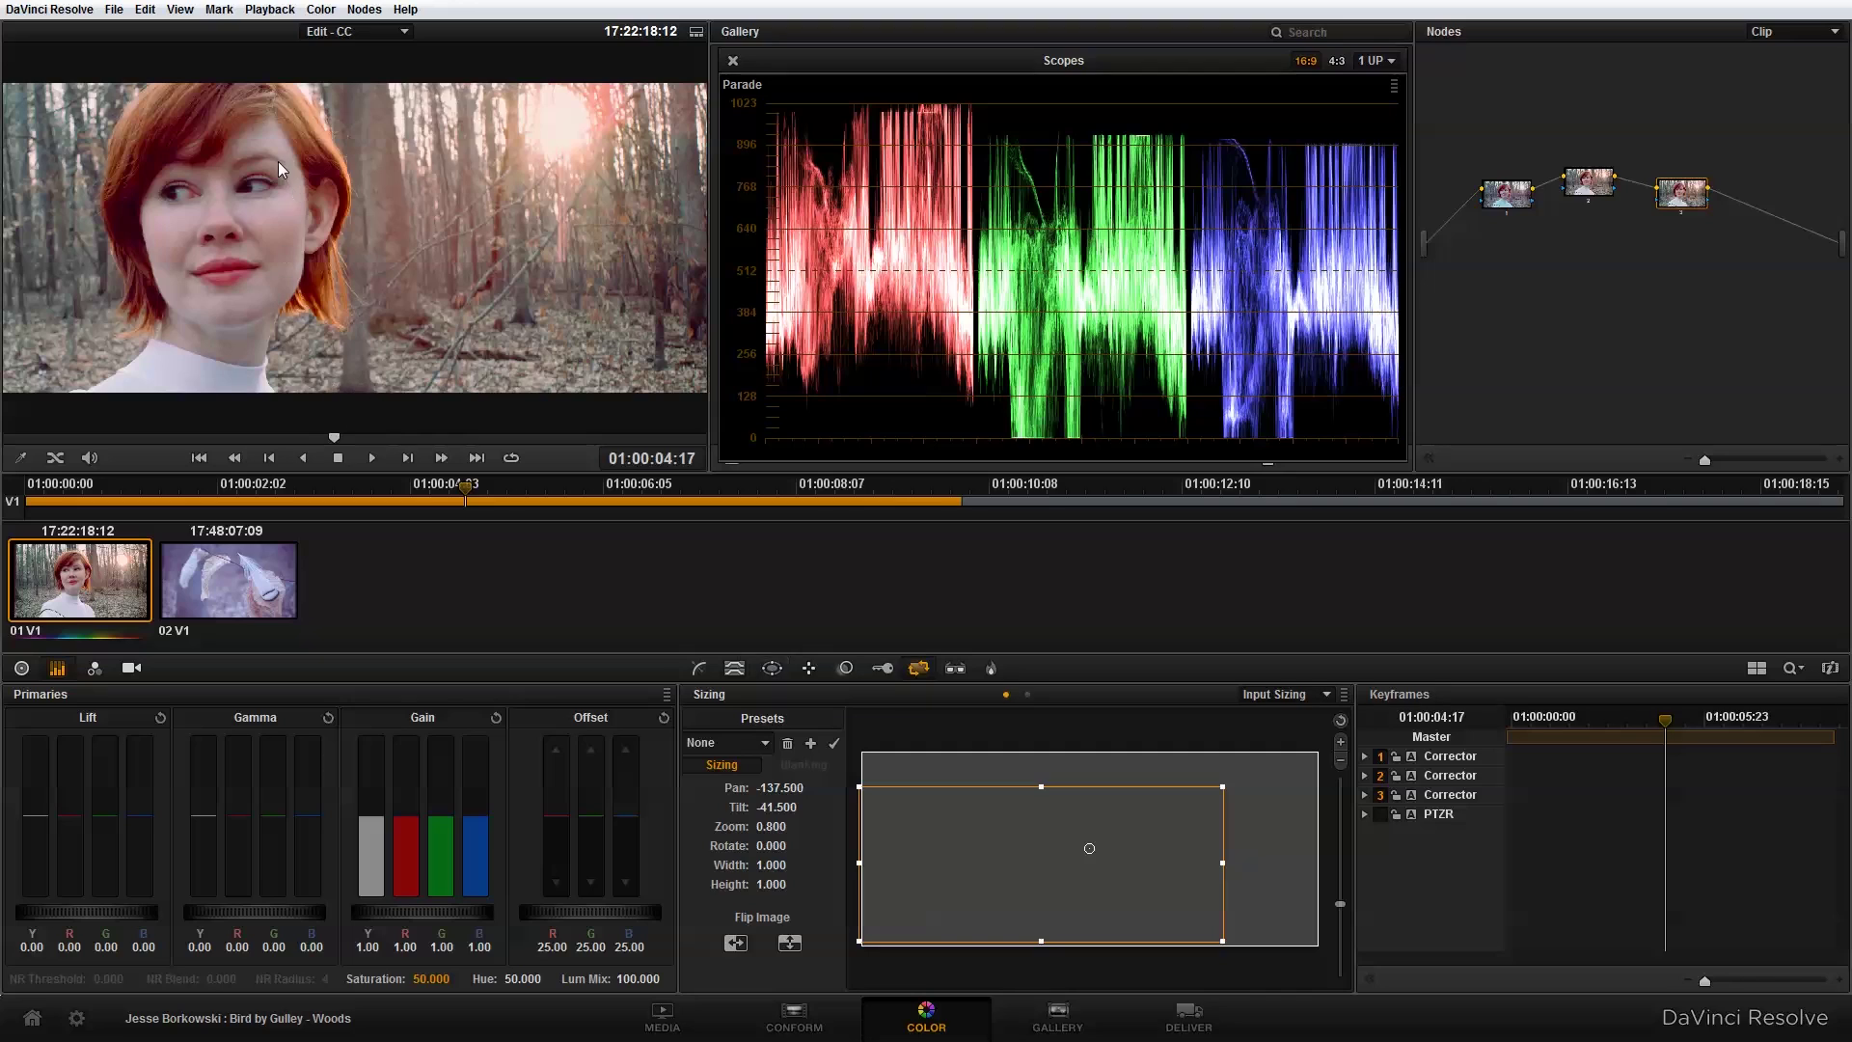
# Add a circle window to node 3 and shape it into a tall oval over the singer's face (aspect 34.93, pan 48.60, tilt 51.25)
pyautogui.click(773, 670)
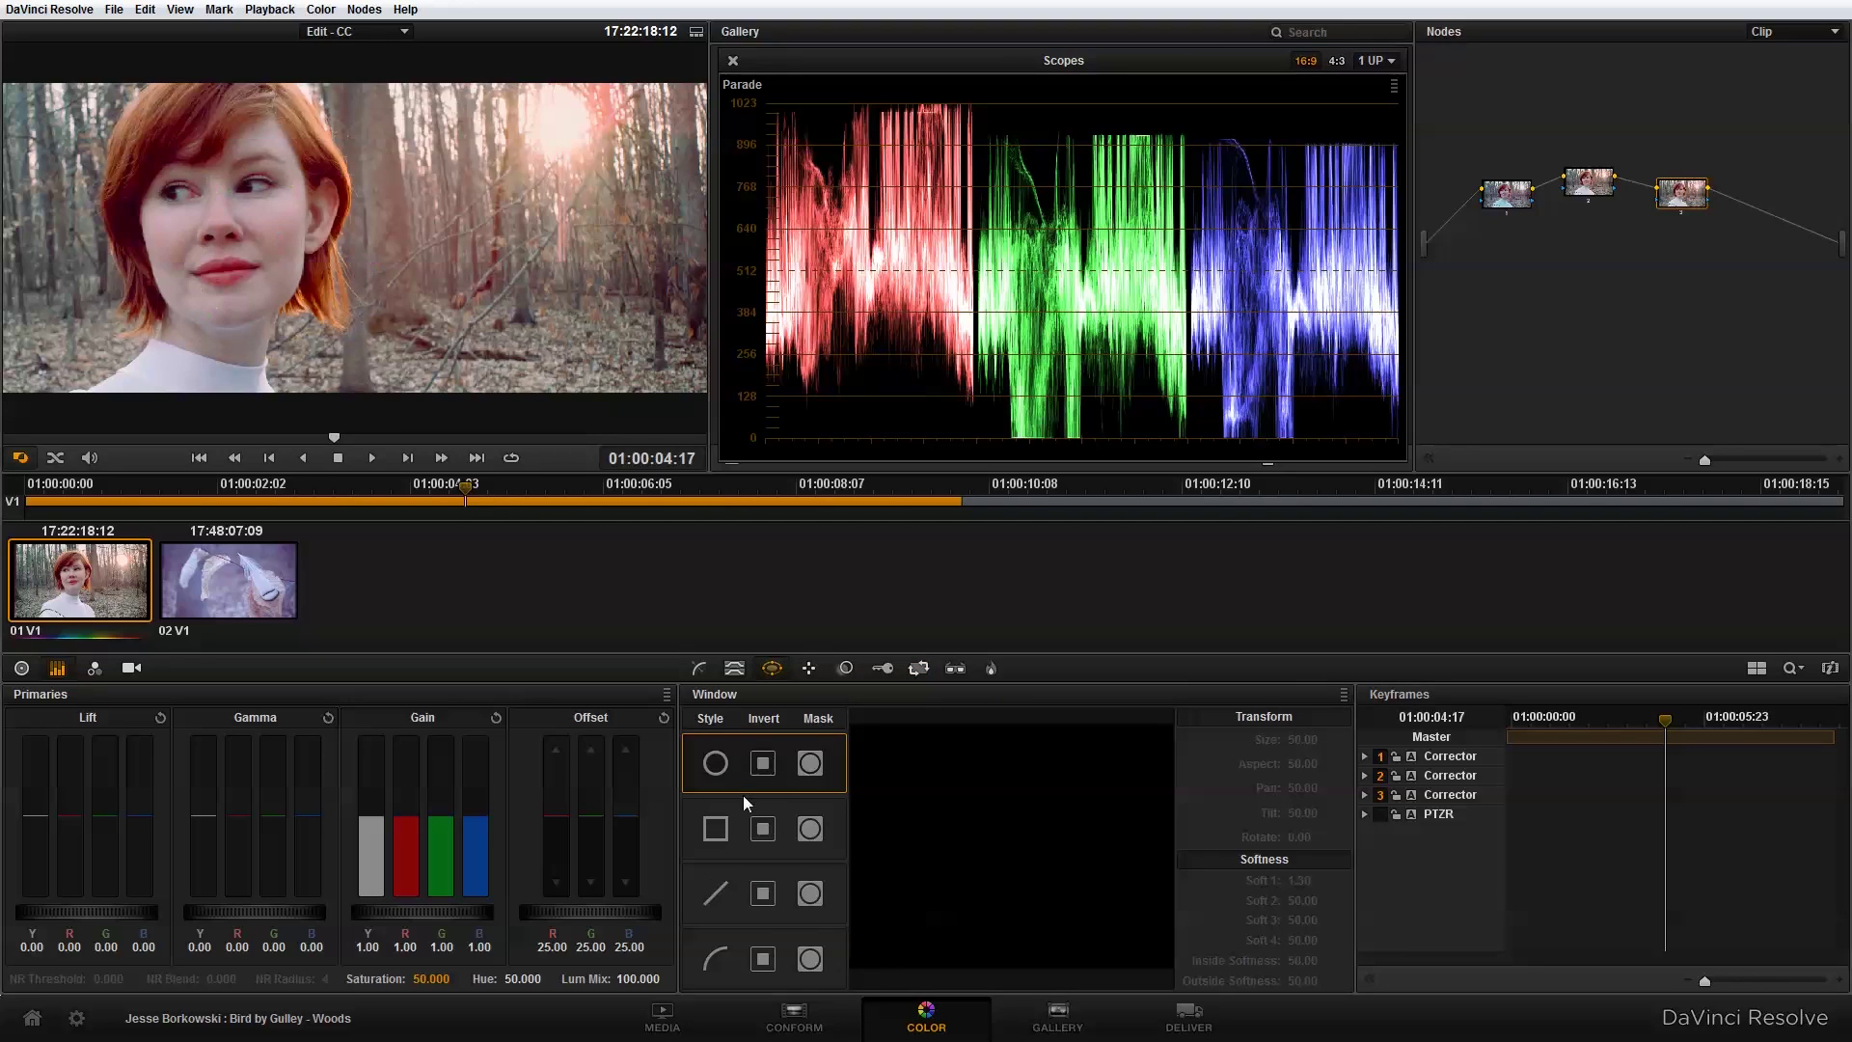
pyautogui.click(715, 762)
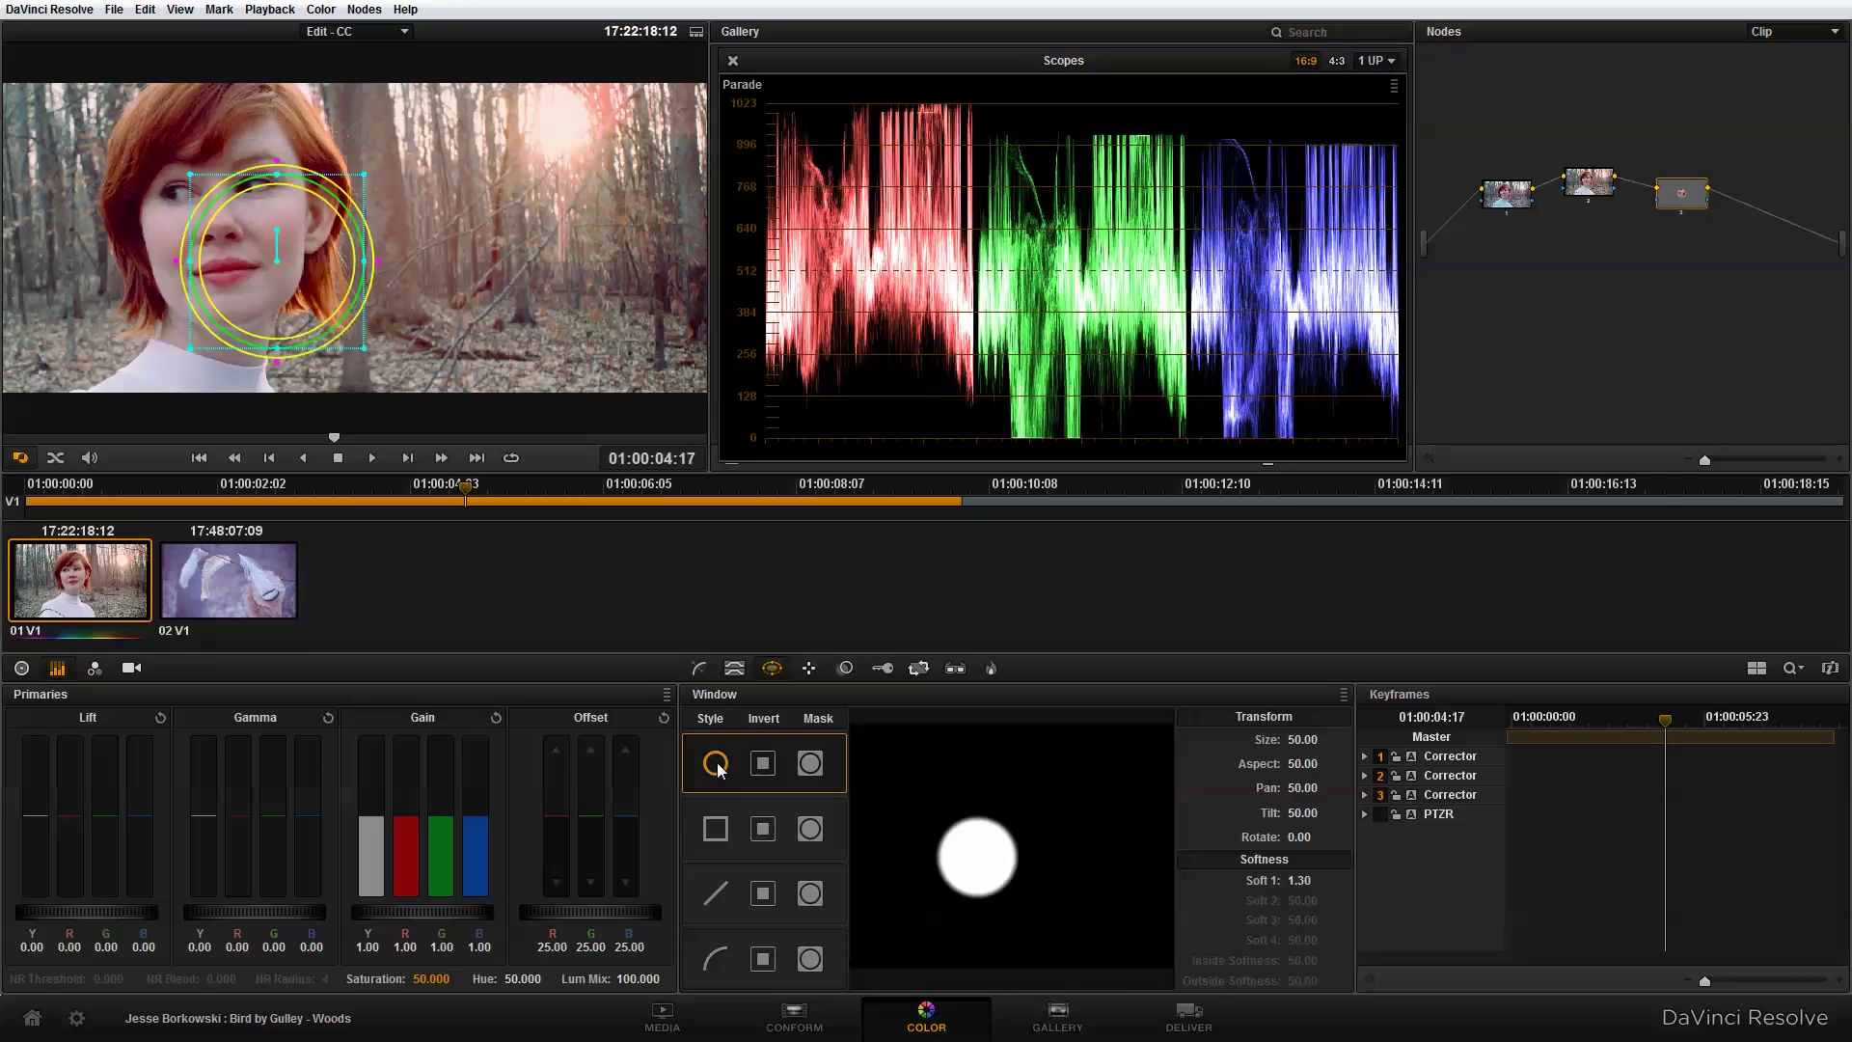
pyautogui.moveTo(310, 280); pyautogui.dragTo(258, 210)
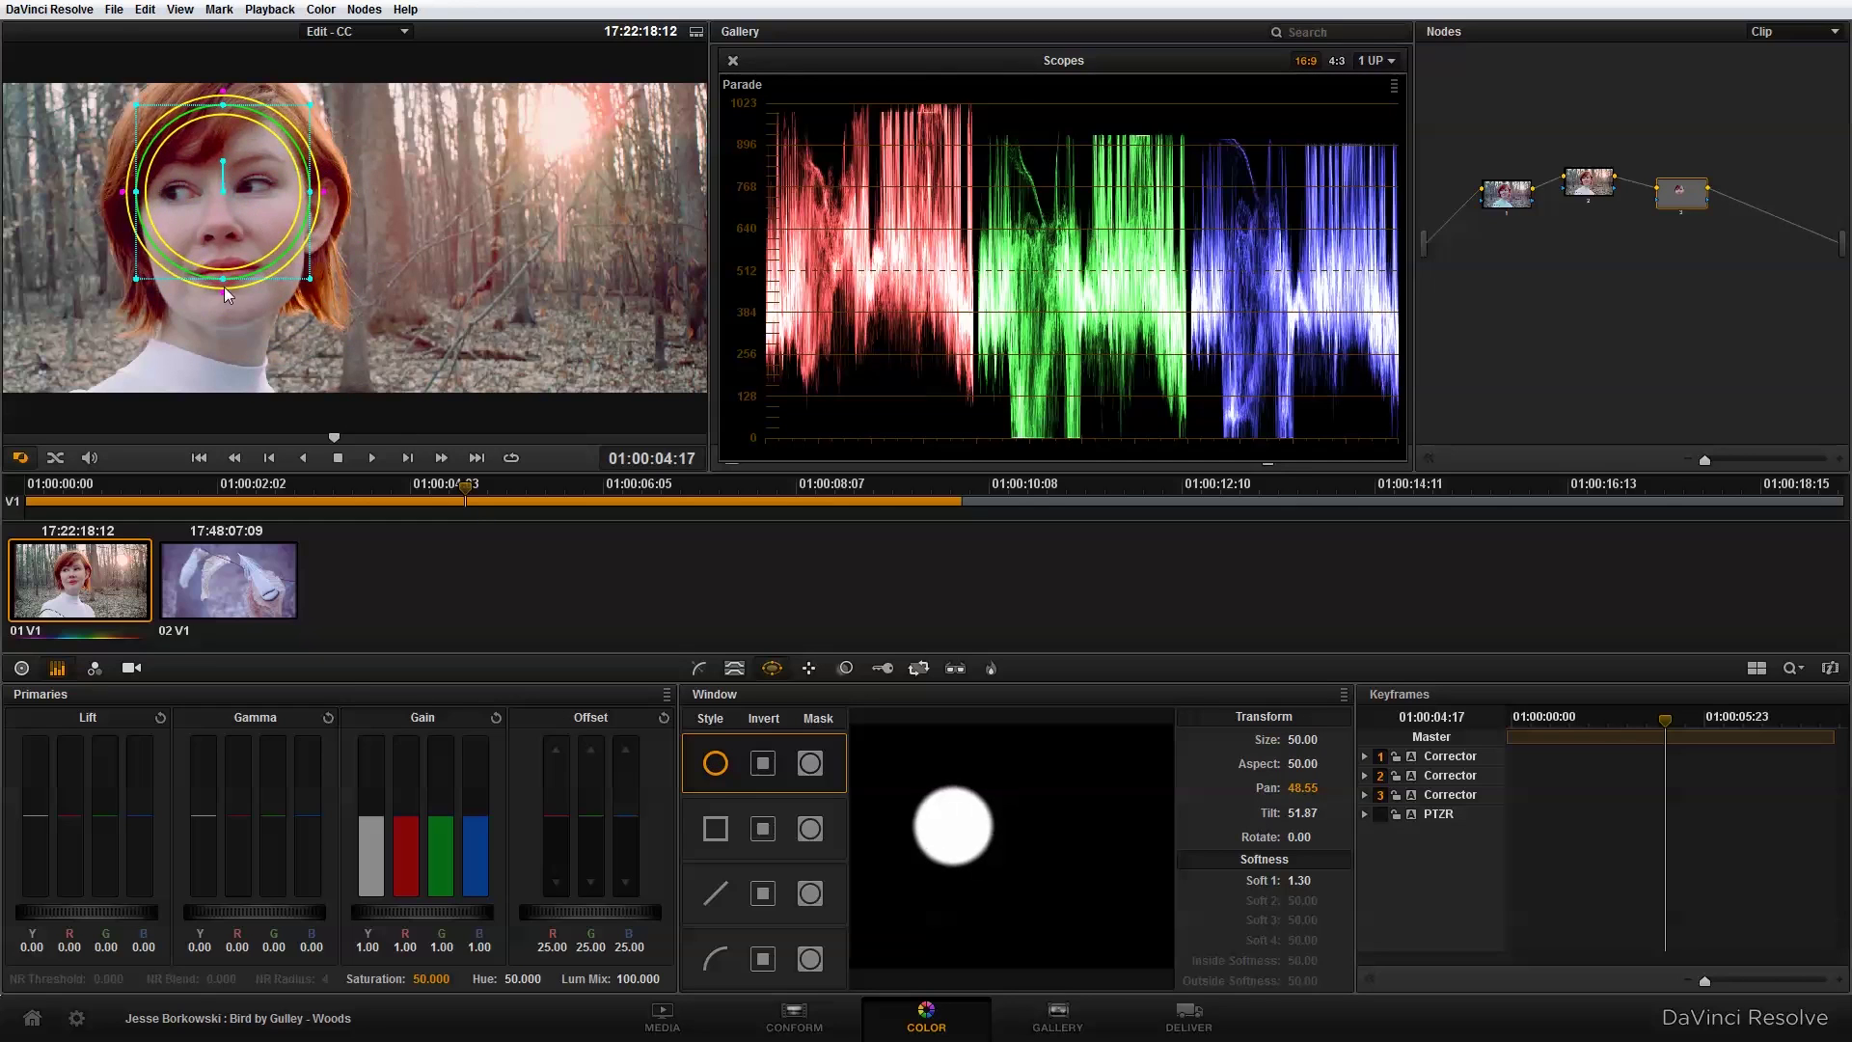
pyautogui.moveTo(223, 280)
pyautogui.mouseDown()
pyautogui.moveTo(231, 318)
pyautogui.moveTo(228, 263)
pyautogui.mouseUp()
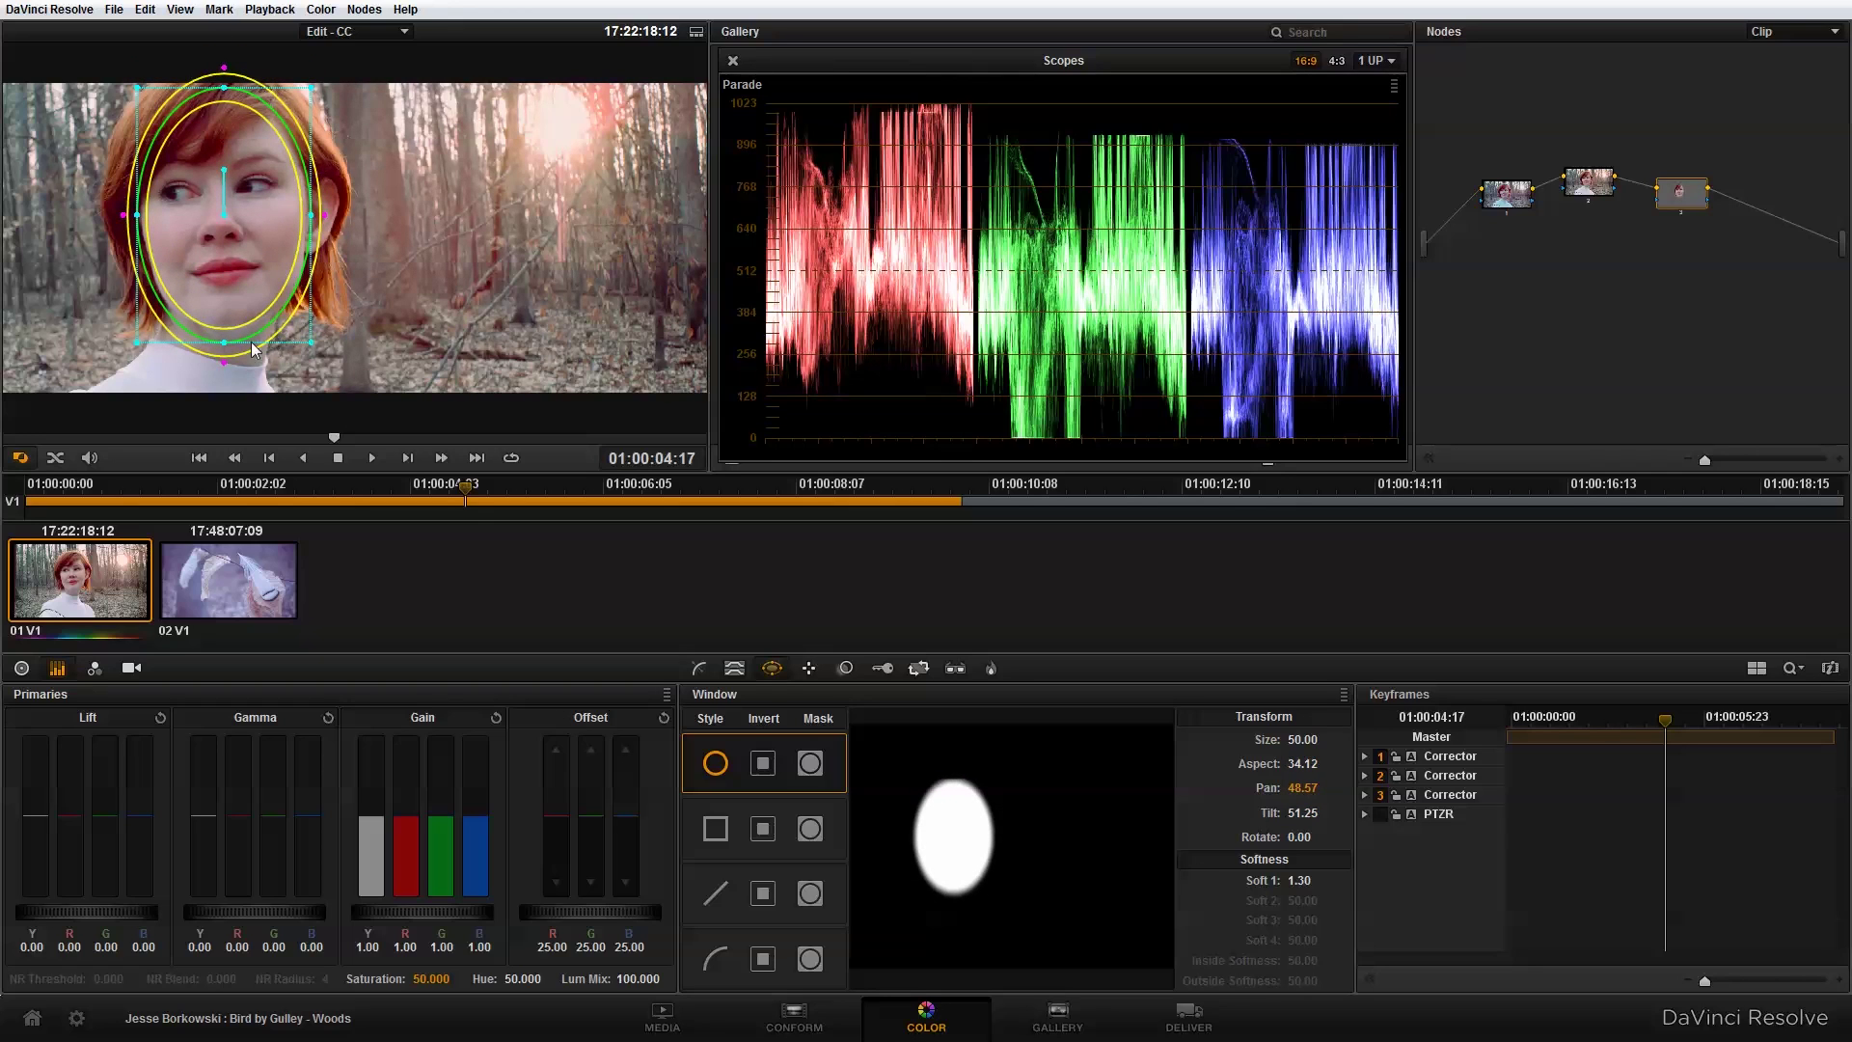
pyautogui.moveTo(223, 343); pyautogui.dragTo(223, 339)
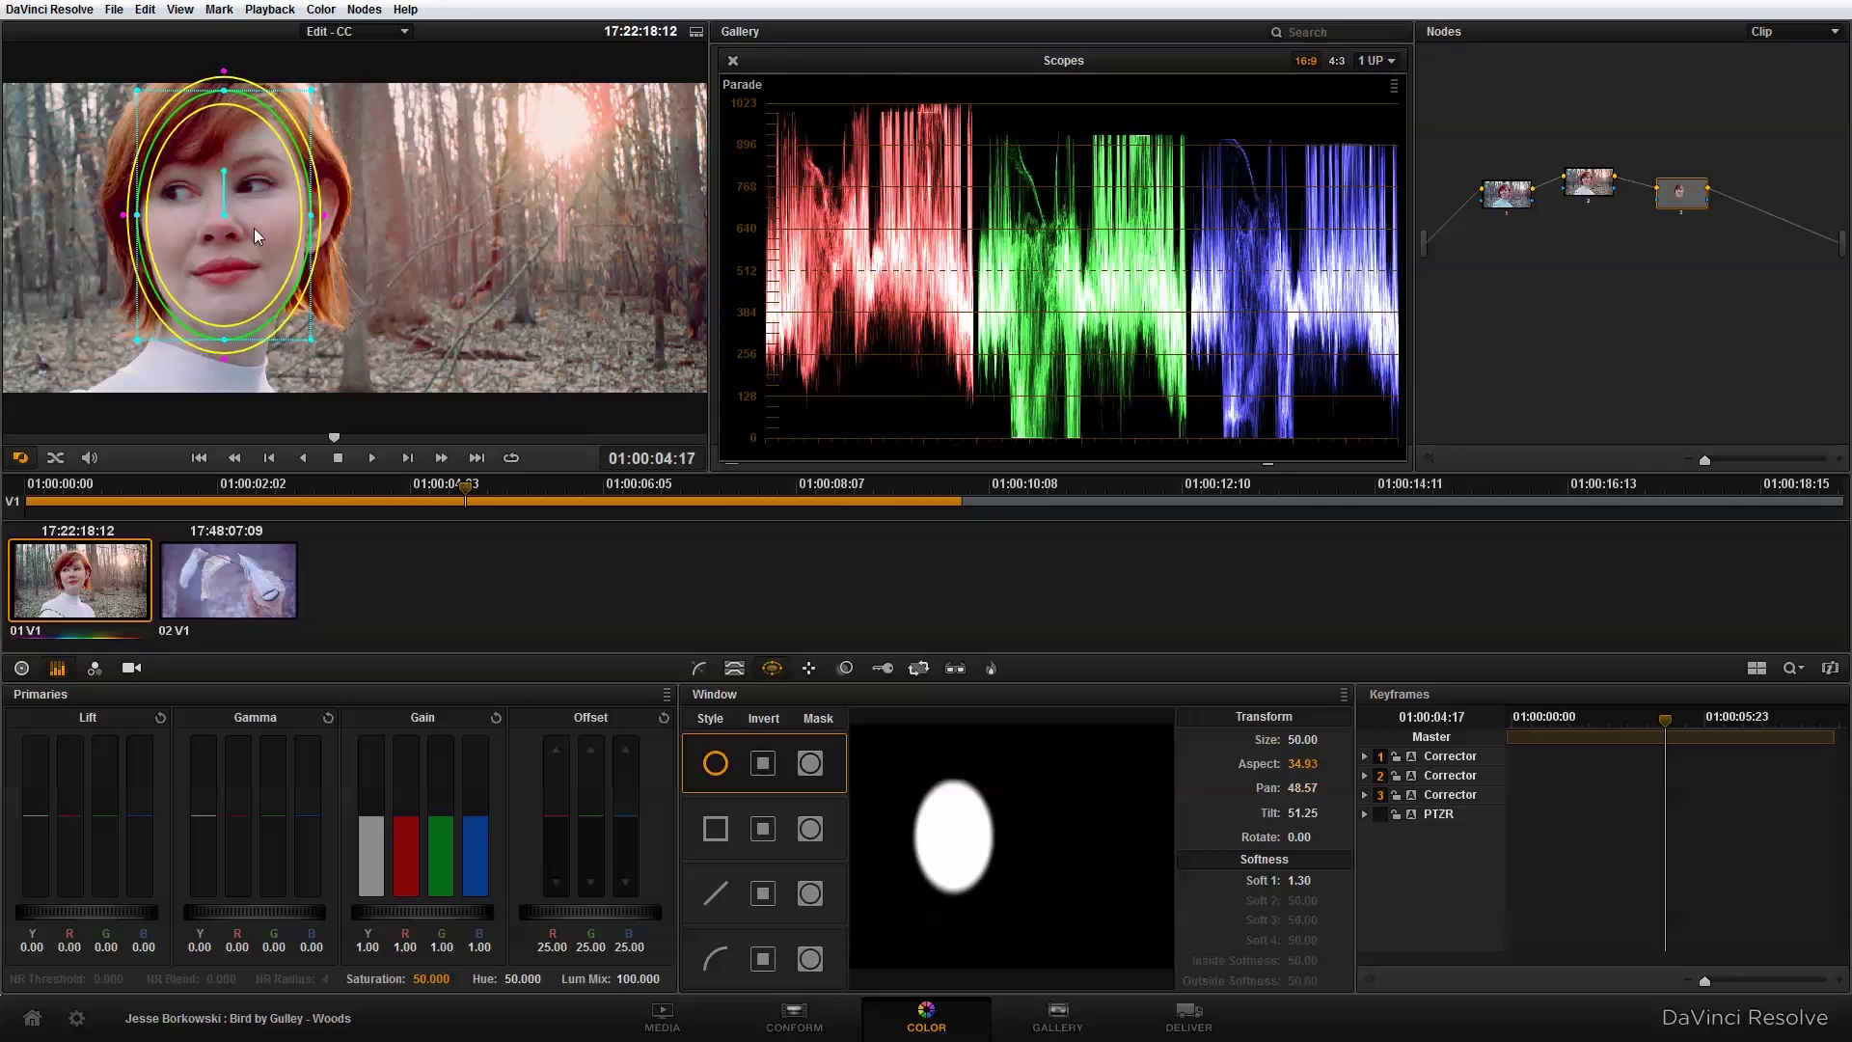
pyautogui.click(262, 147)
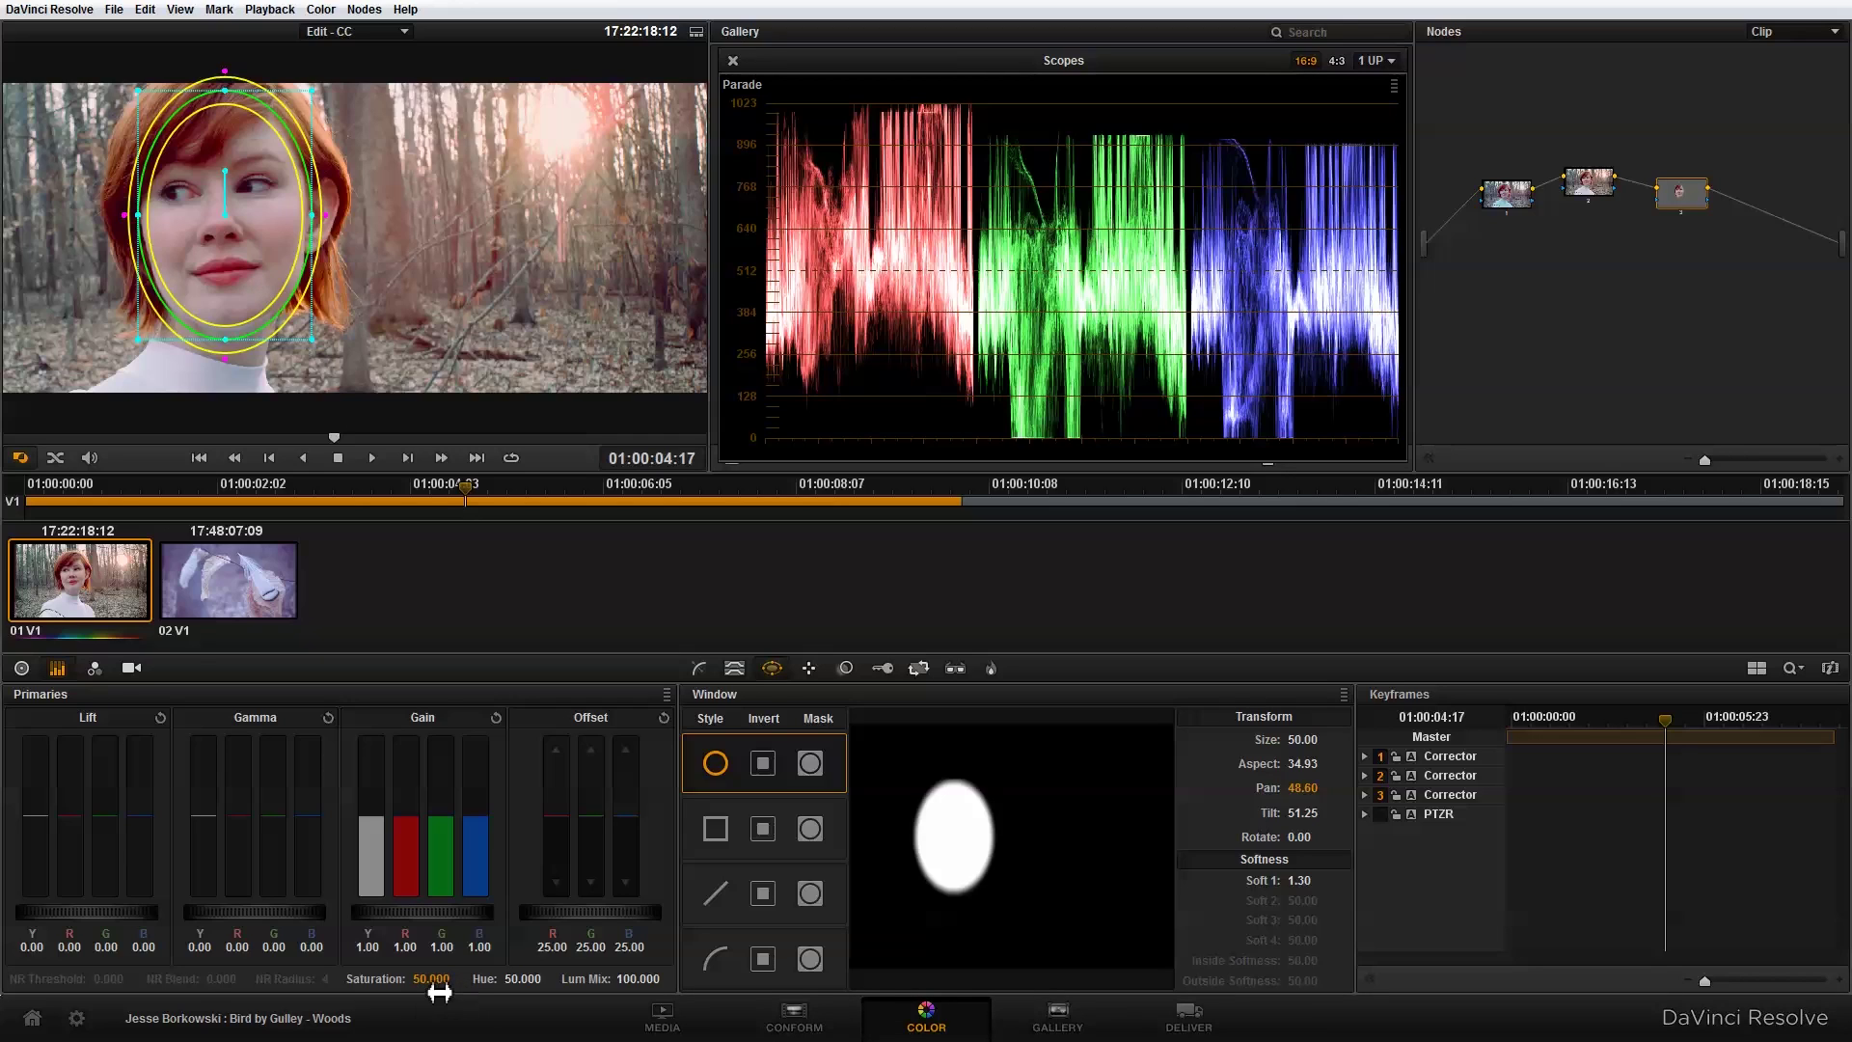
# Drop node 3's saturation to 39 and invert the oval window so only the background is affected
pyautogui.moveTo(439, 991); pyautogui.dragTo(418, 992)
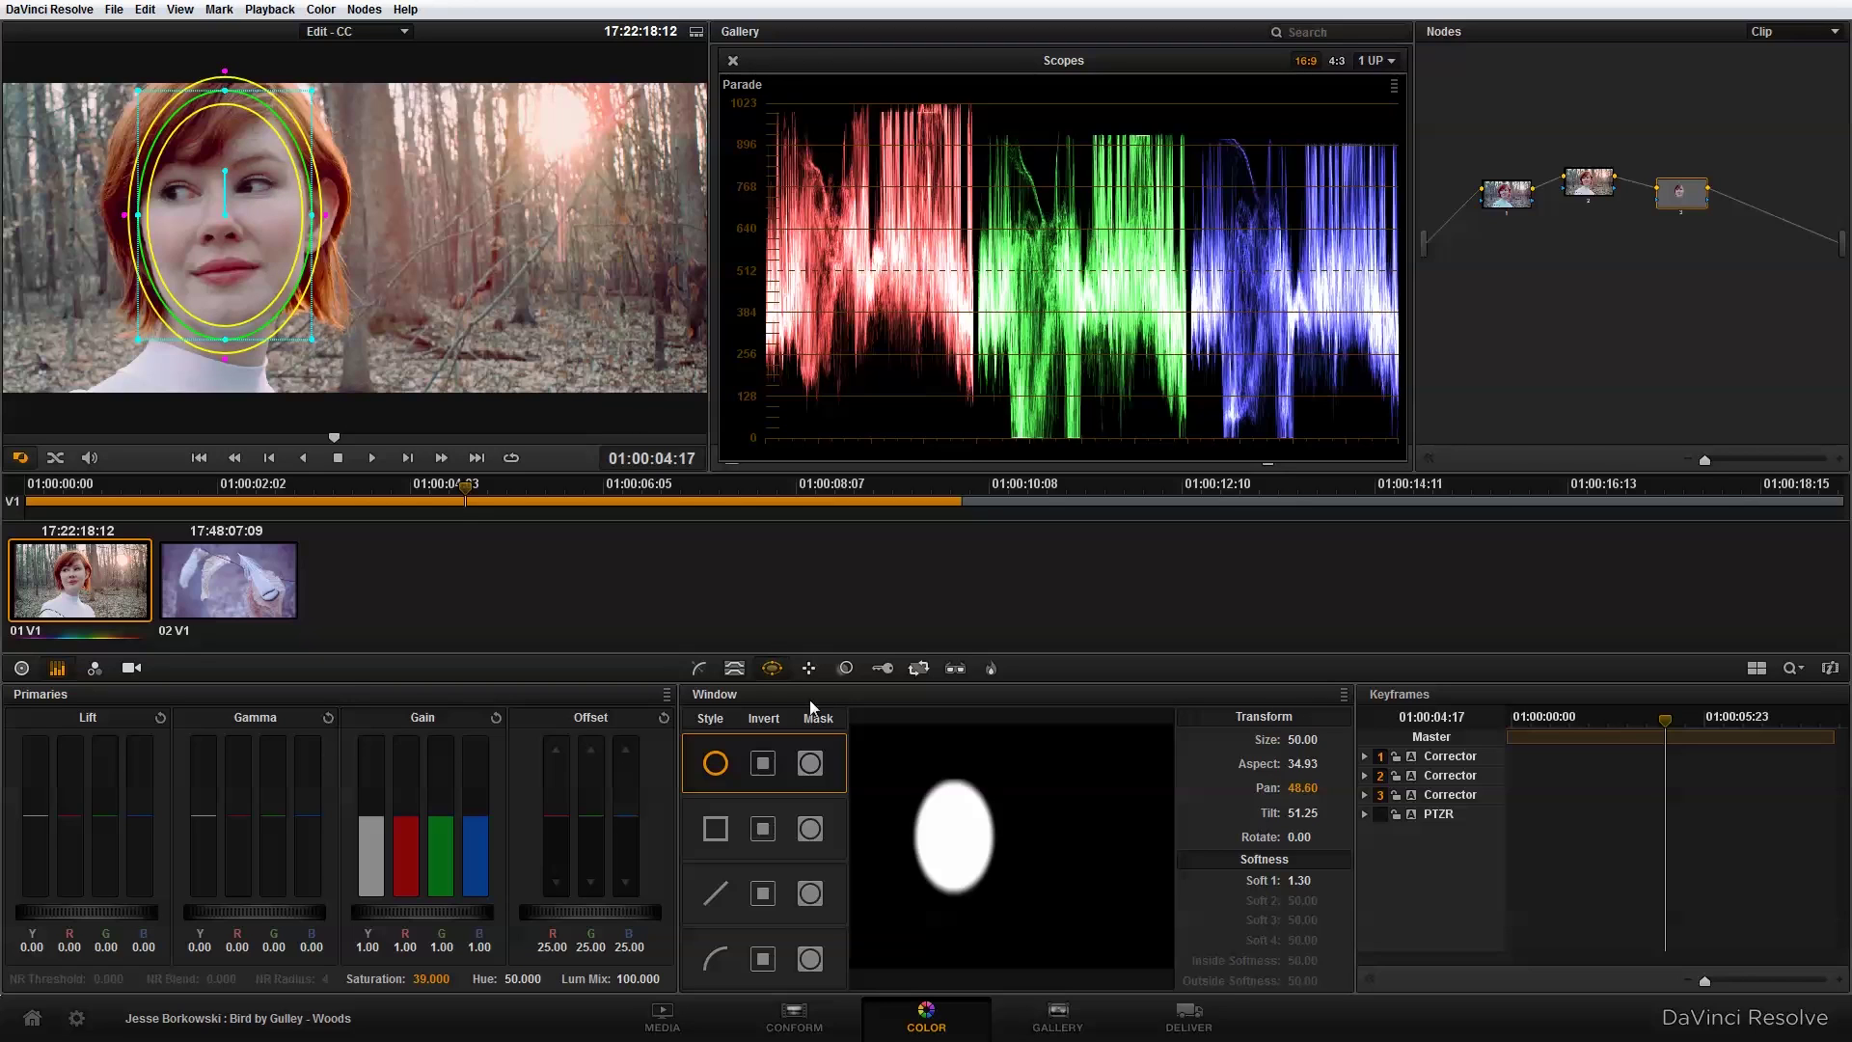
pyautogui.click(762, 763)
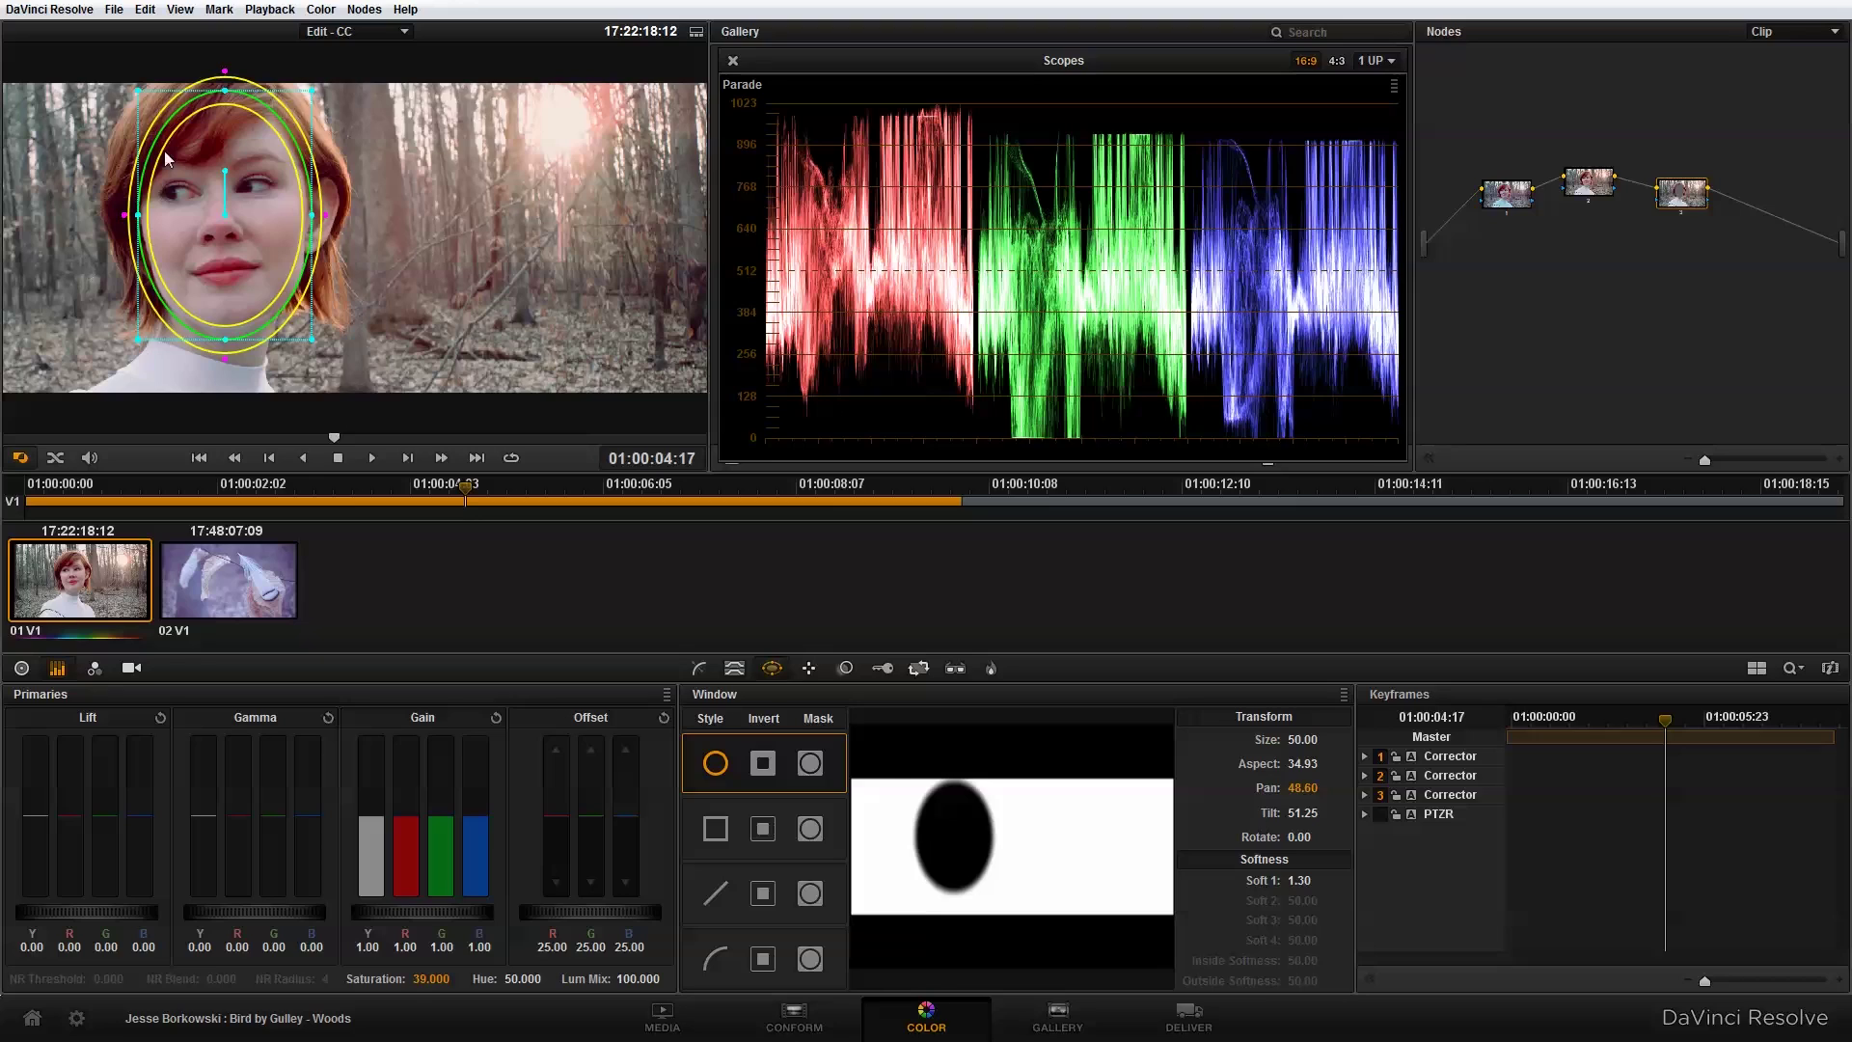
pyautogui.click(715, 745)
pyautogui.click(715, 745)
pyautogui.moveTo(467, 488); pyautogui.dragTo(51, 465)
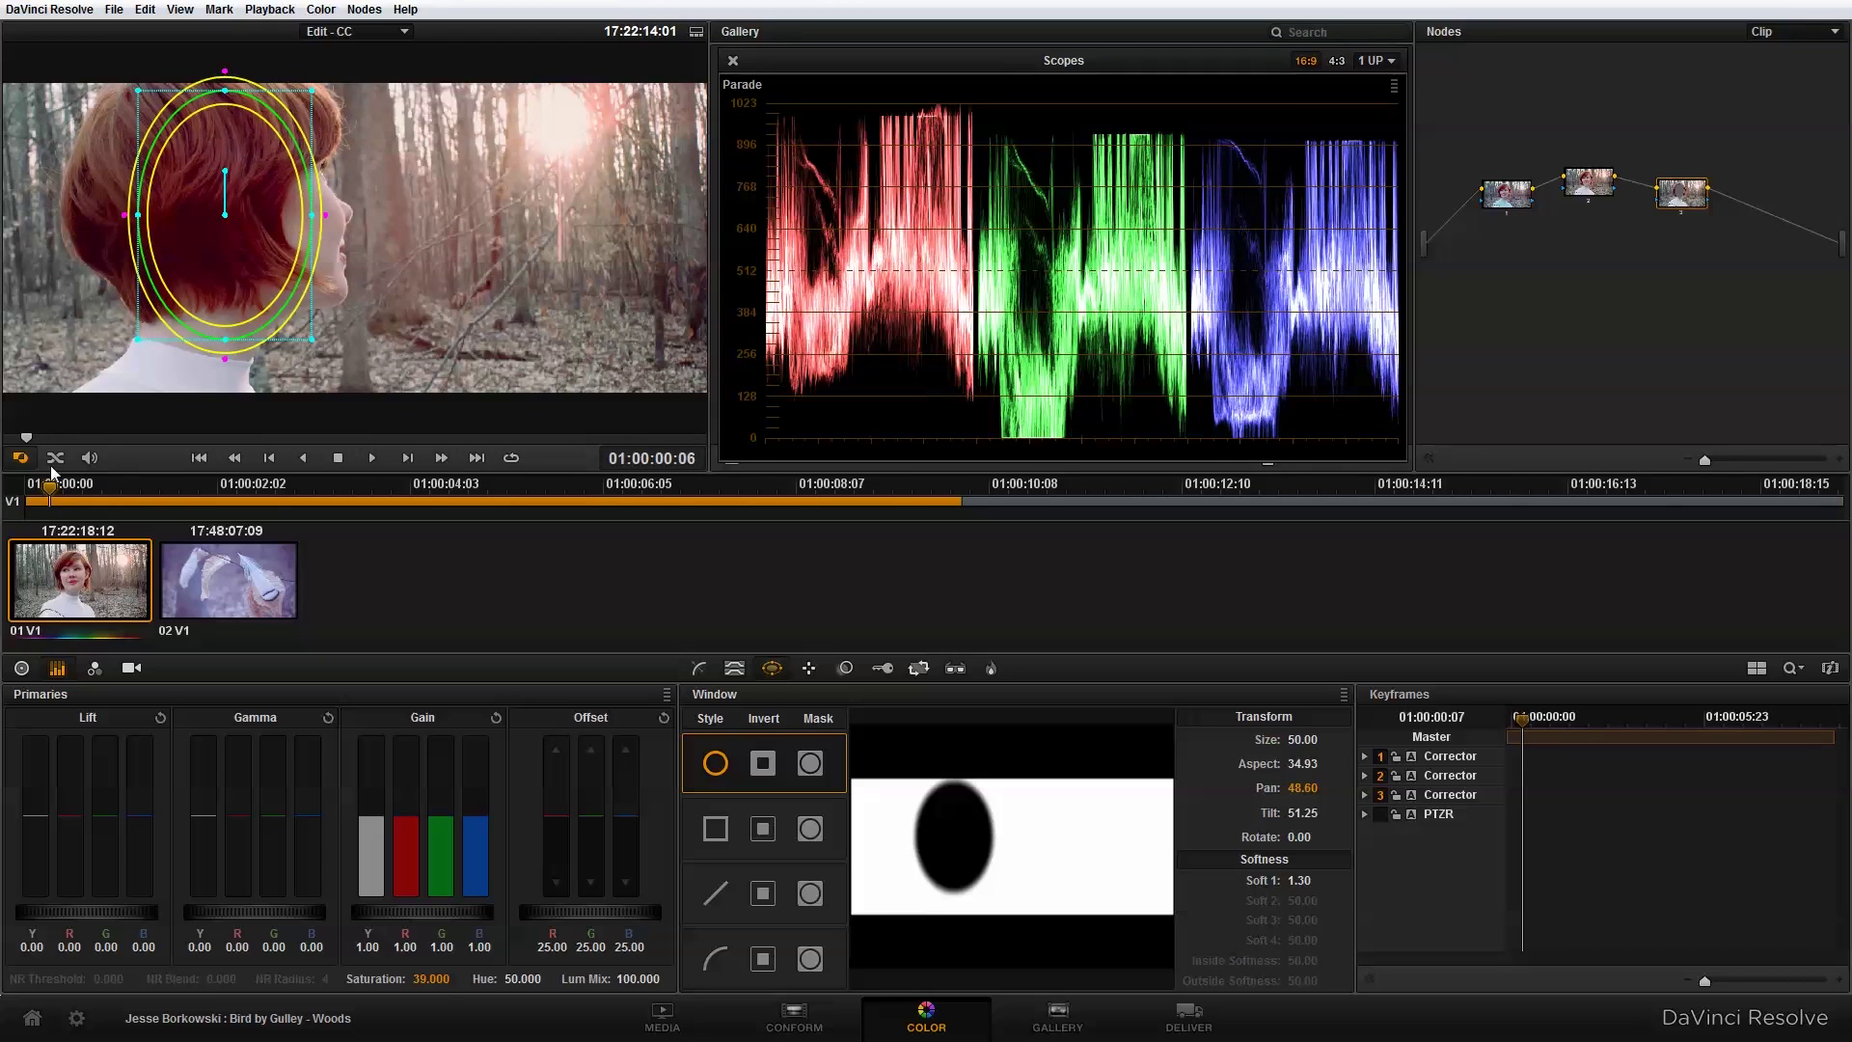
pyautogui.moveTo(50, 465); pyautogui.dragTo(466, 511)
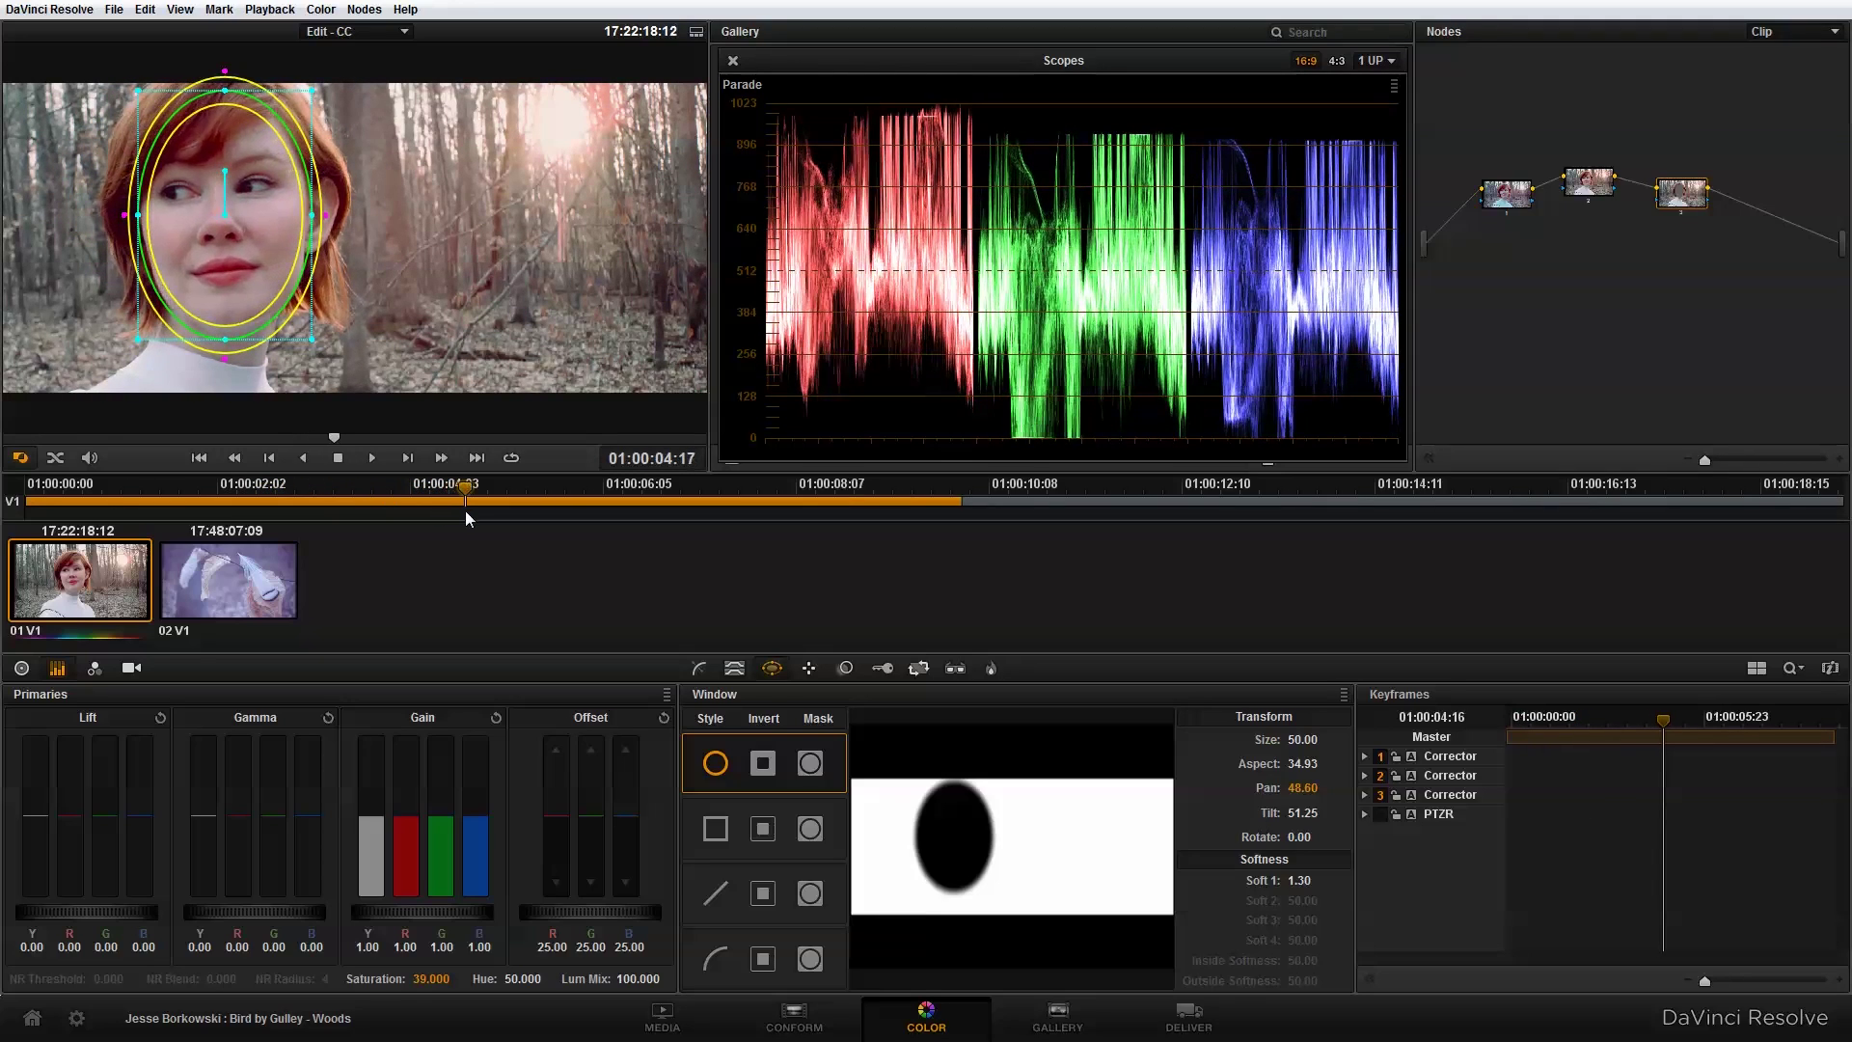
pyautogui.click(810, 669)
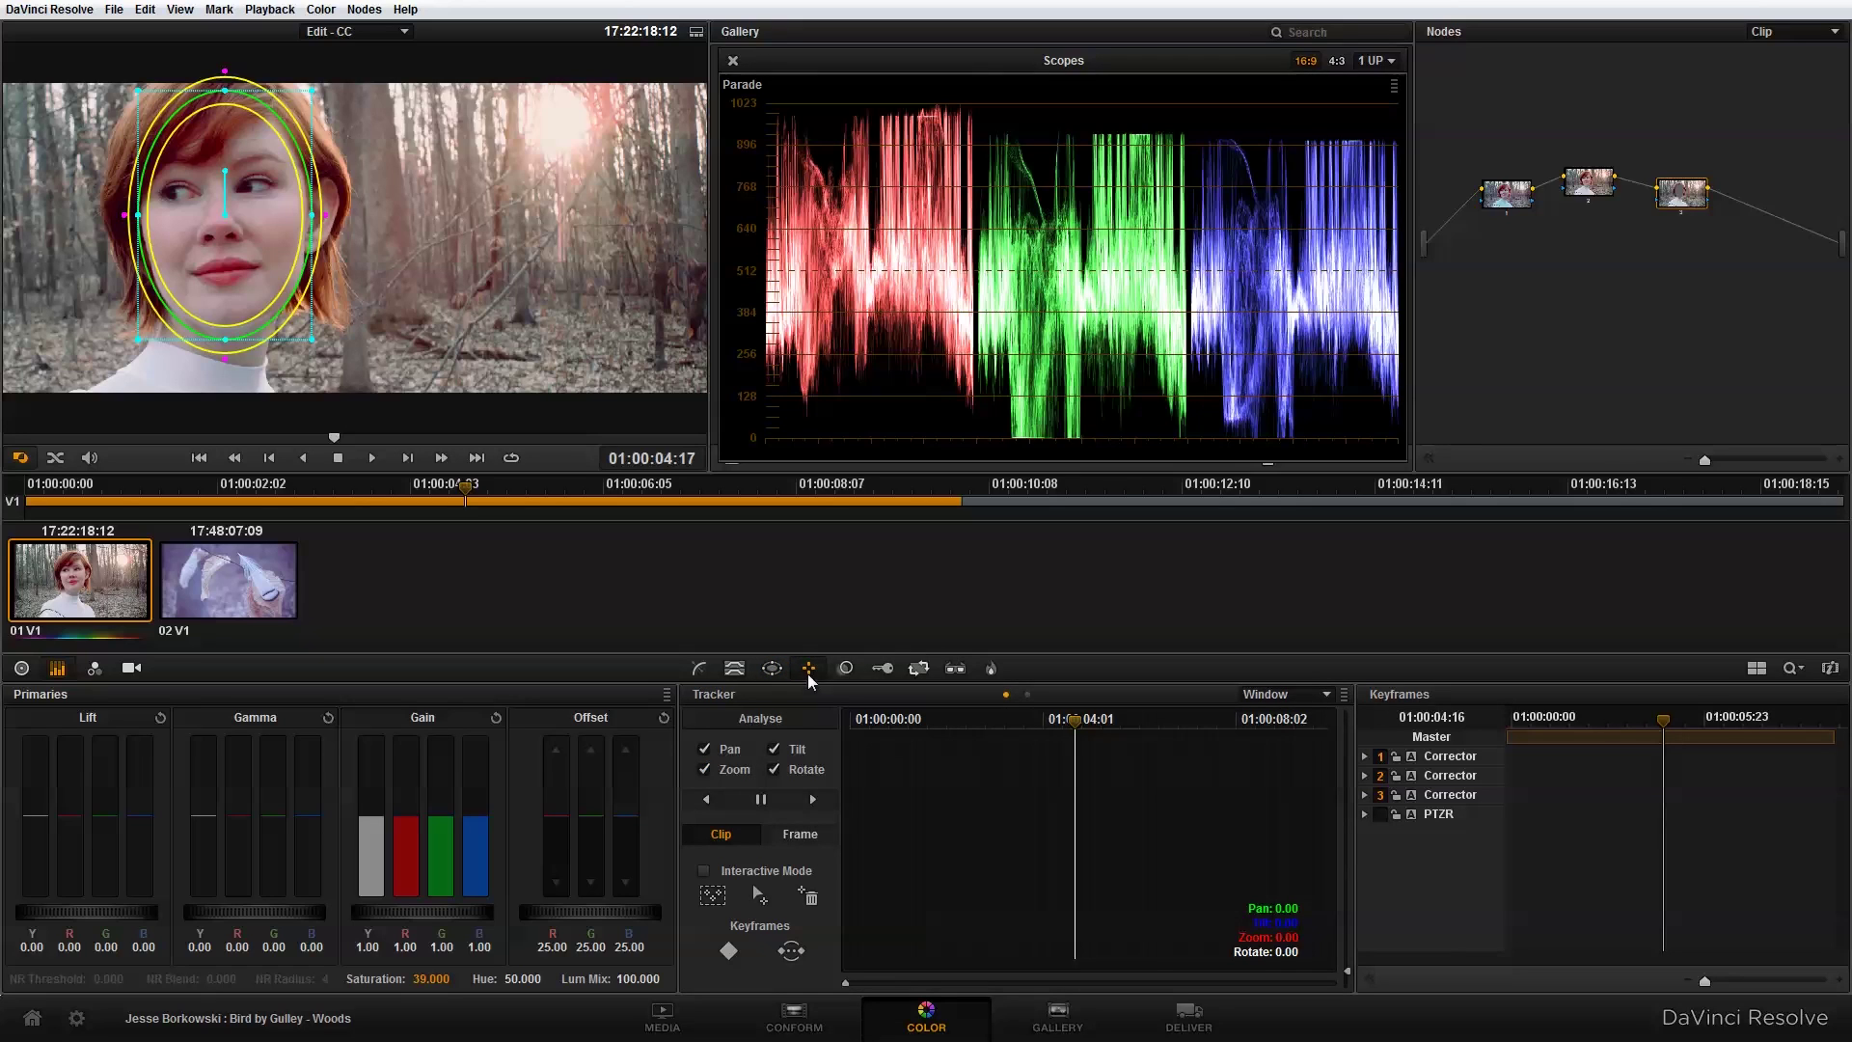
# Track the oval face window forward, then back from the start frame in reverse, and scrub to verify
pyautogui.click(810, 800)
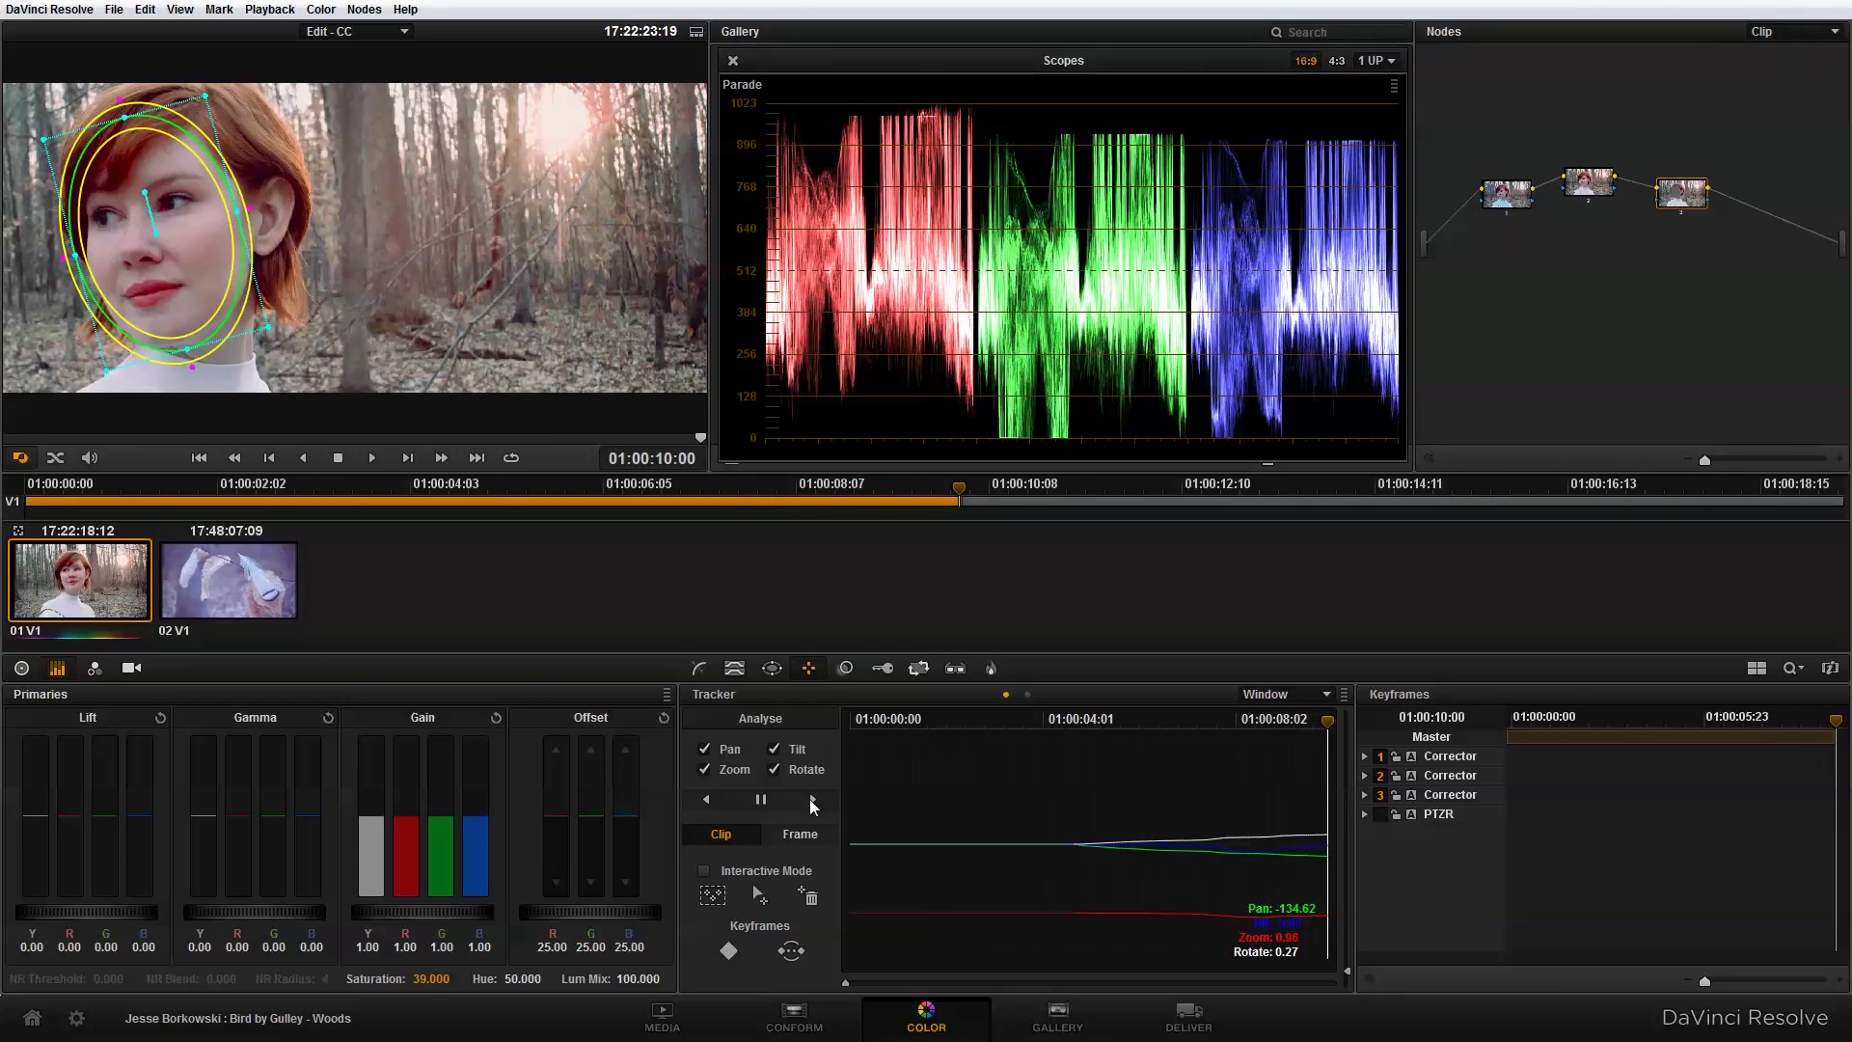
pyautogui.moveTo(1325, 724); pyautogui.dragTo(1083, 731)
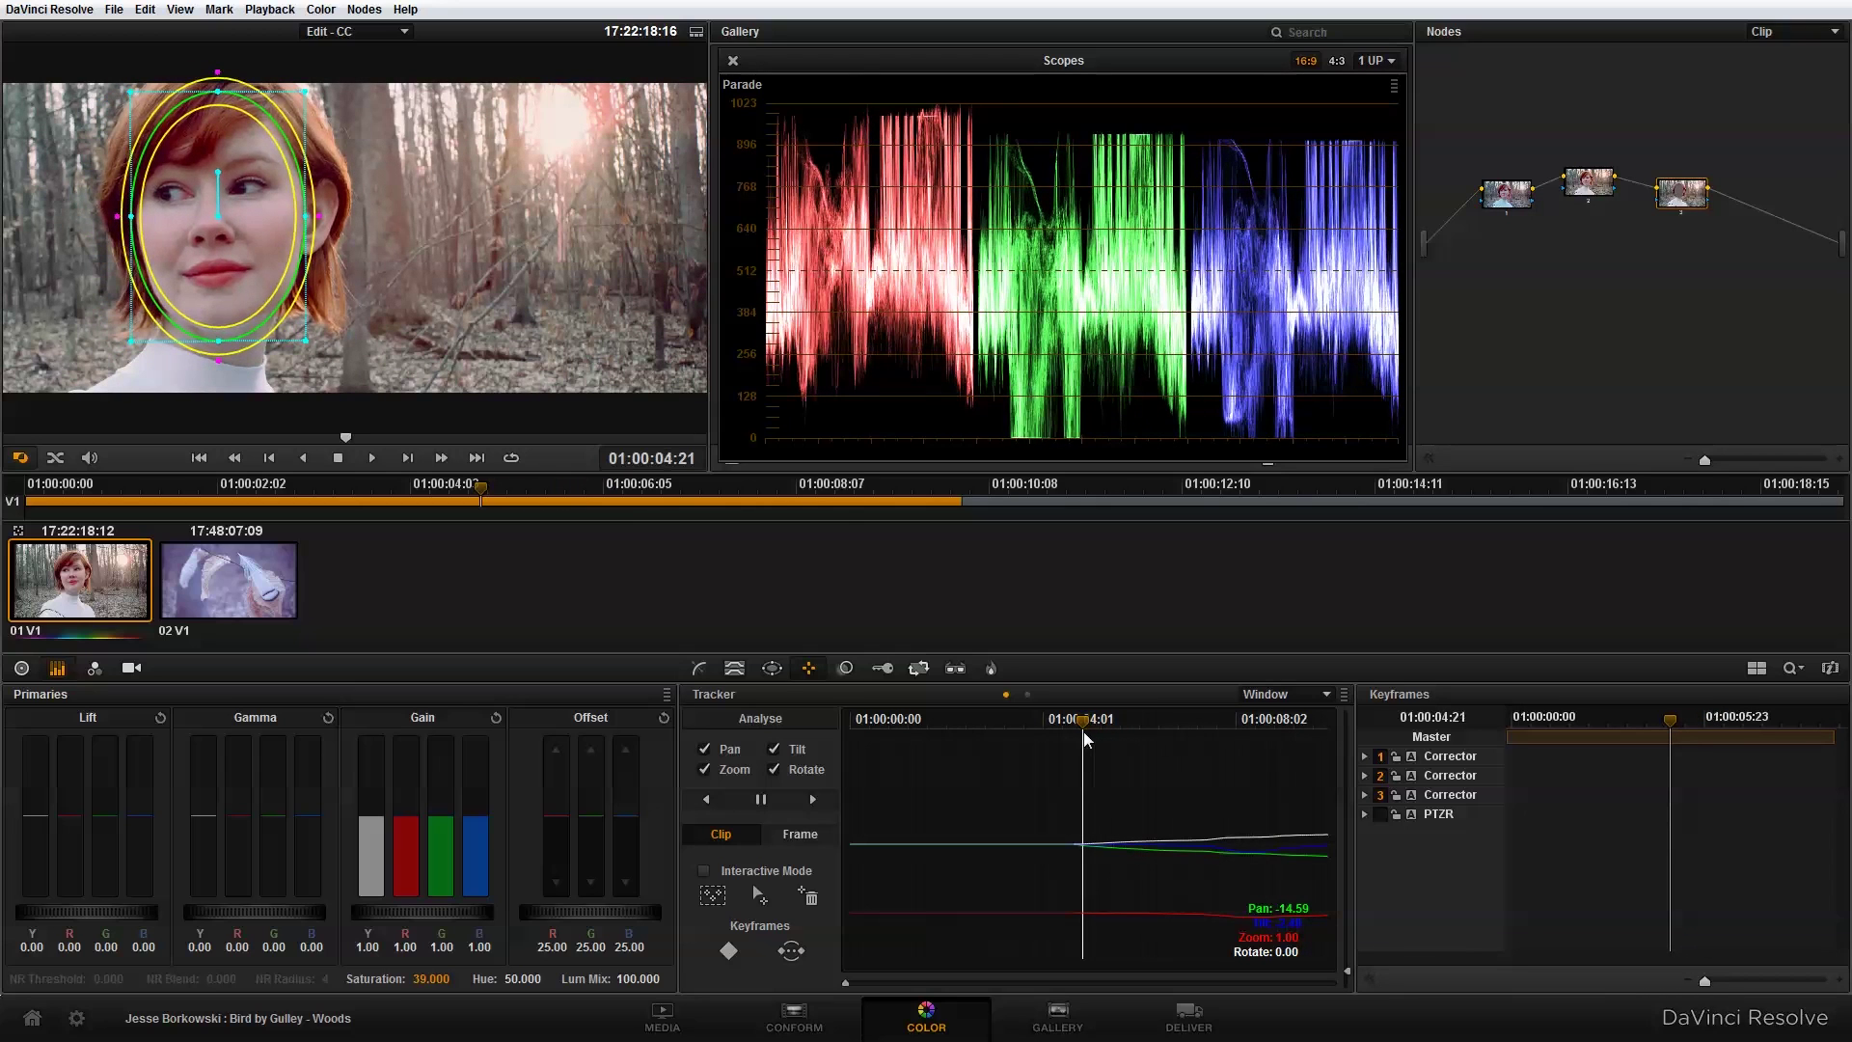
pyautogui.click(706, 800)
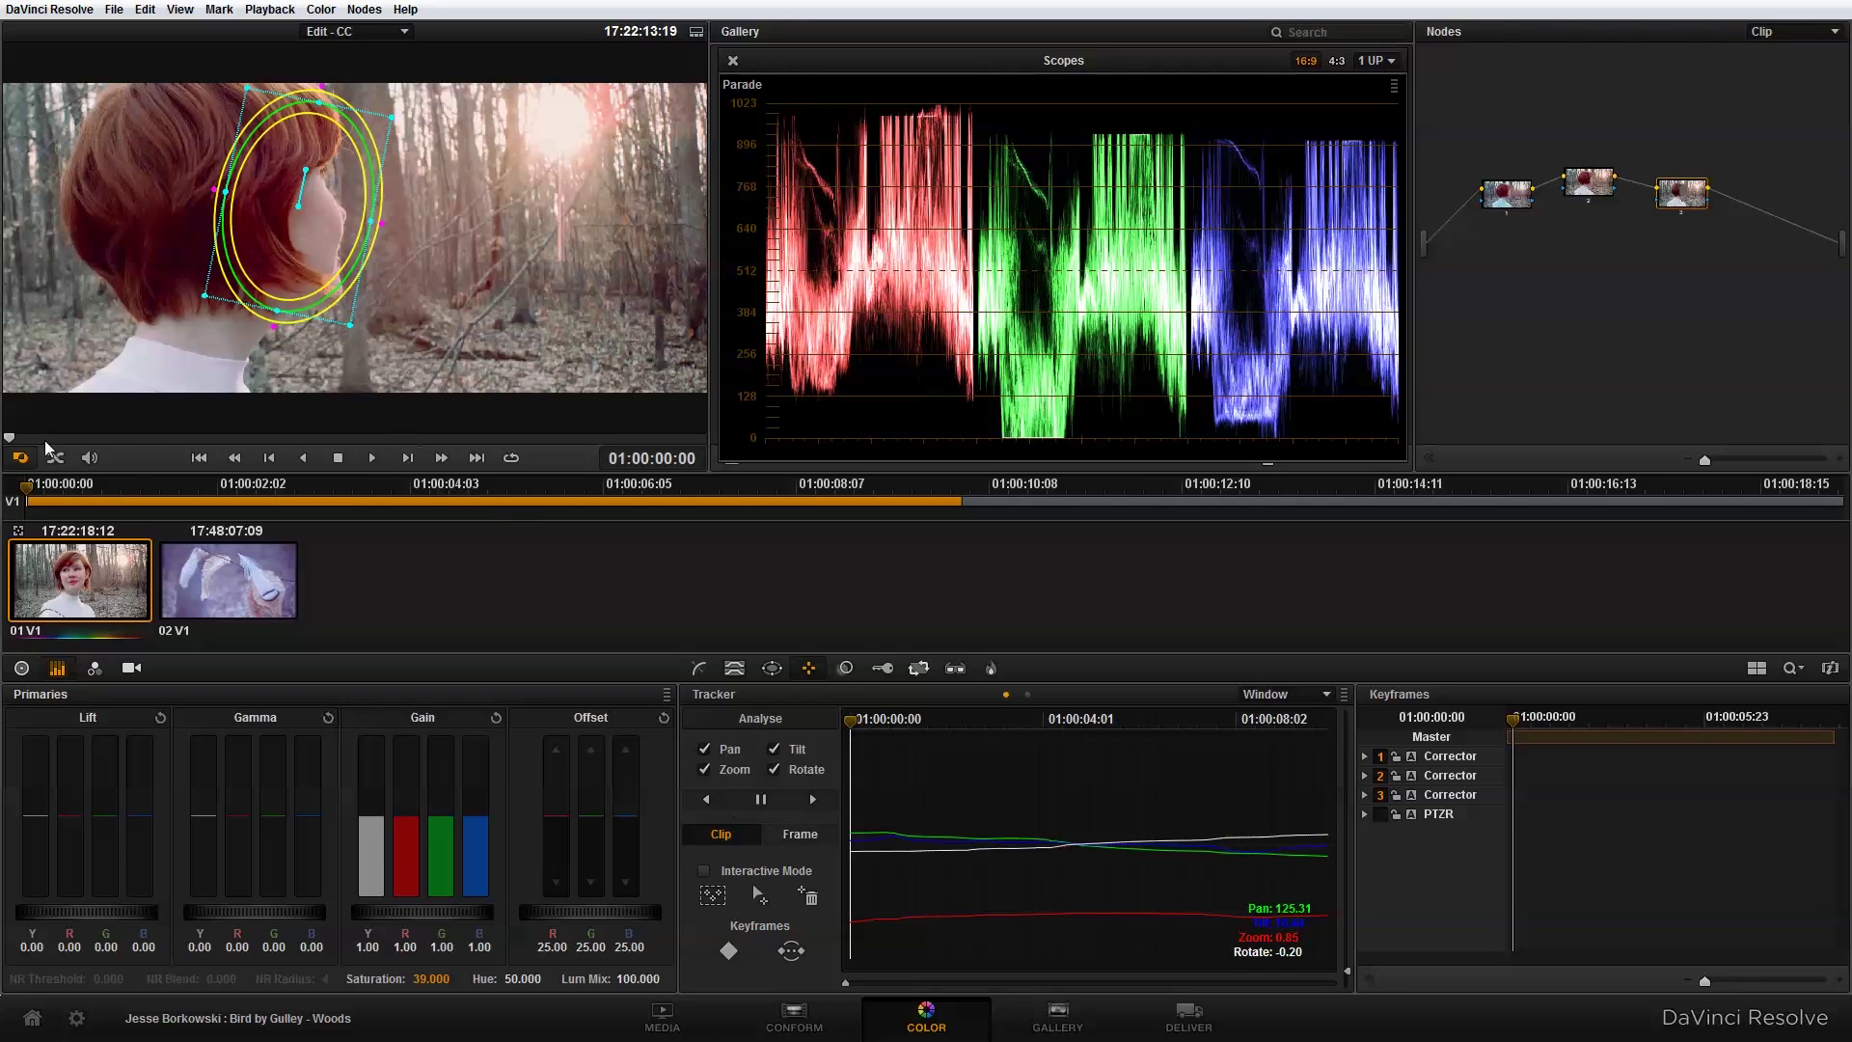
pyautogui.moveTo(13, 438); pyautogui.dragTo(264, 438)
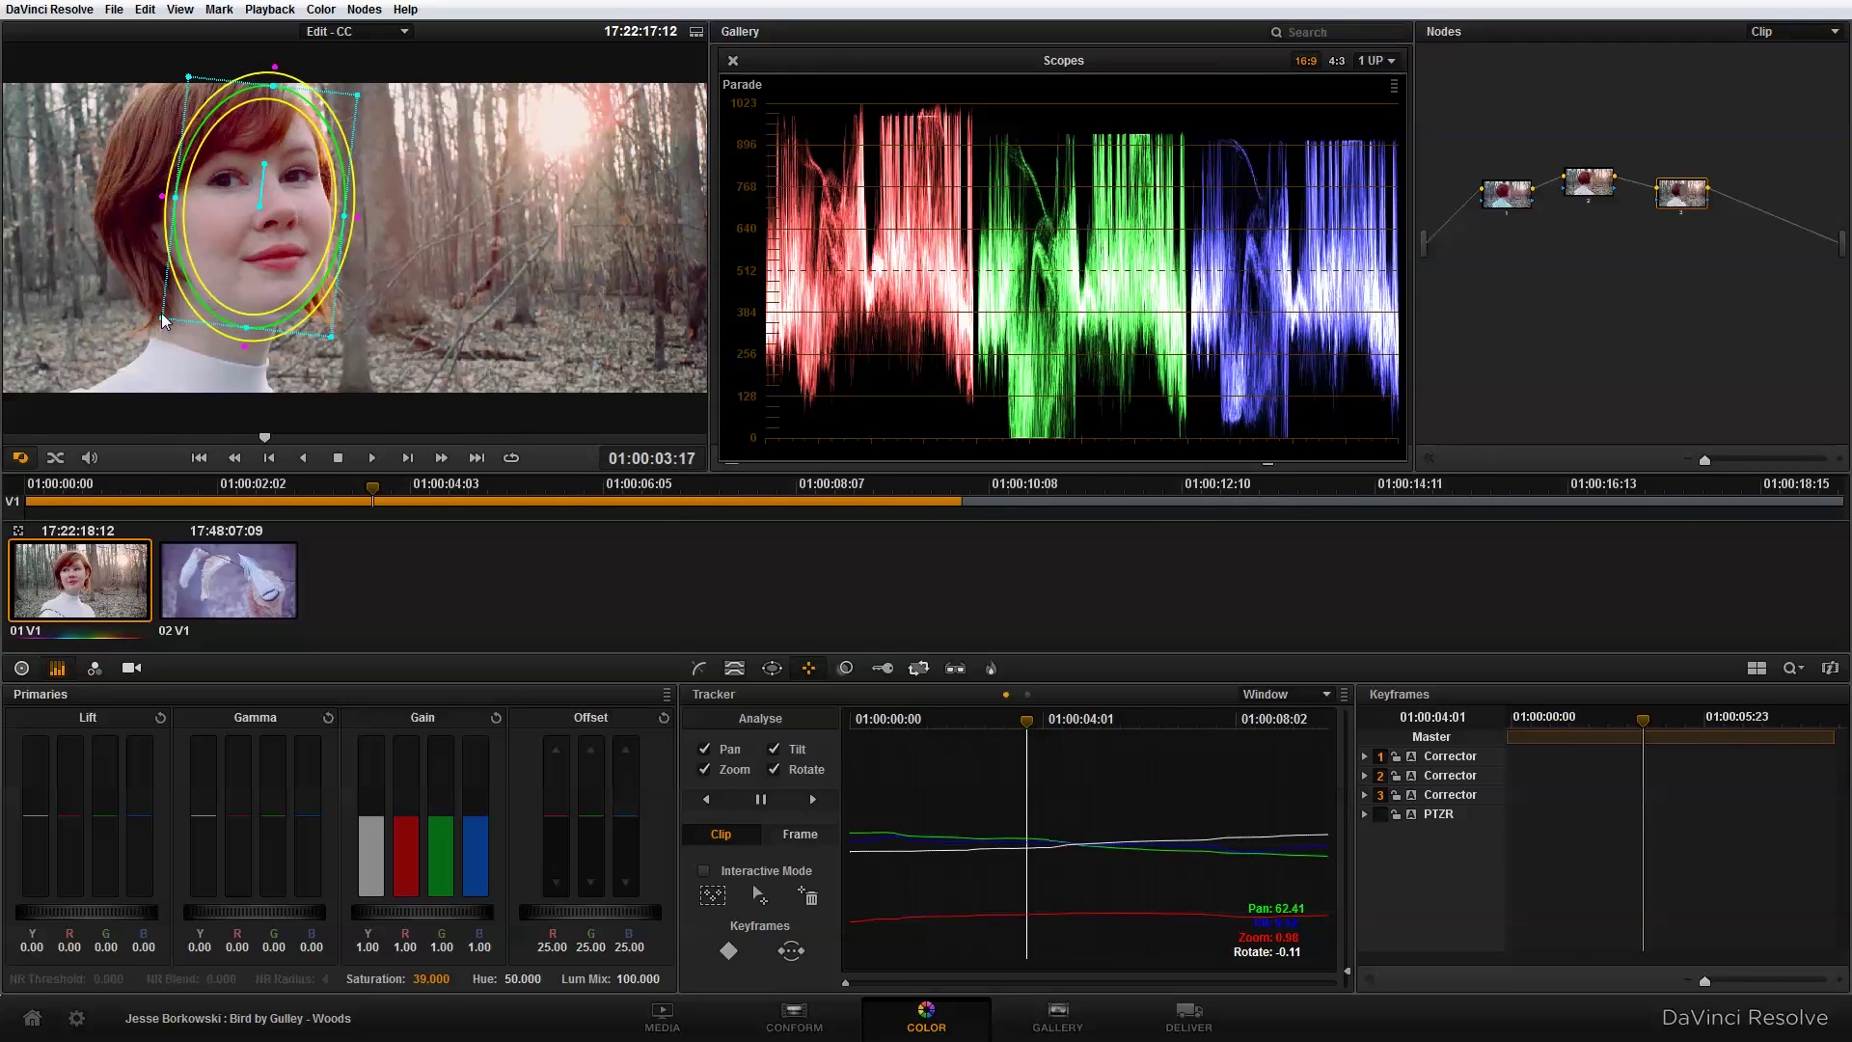
# Resize and reposition the tracked oval around the singer's head, scrubbing the shot to confirm it follows the face
pyautogui.moveTo(164, 321); pyautogui.dragTo(155, 340)
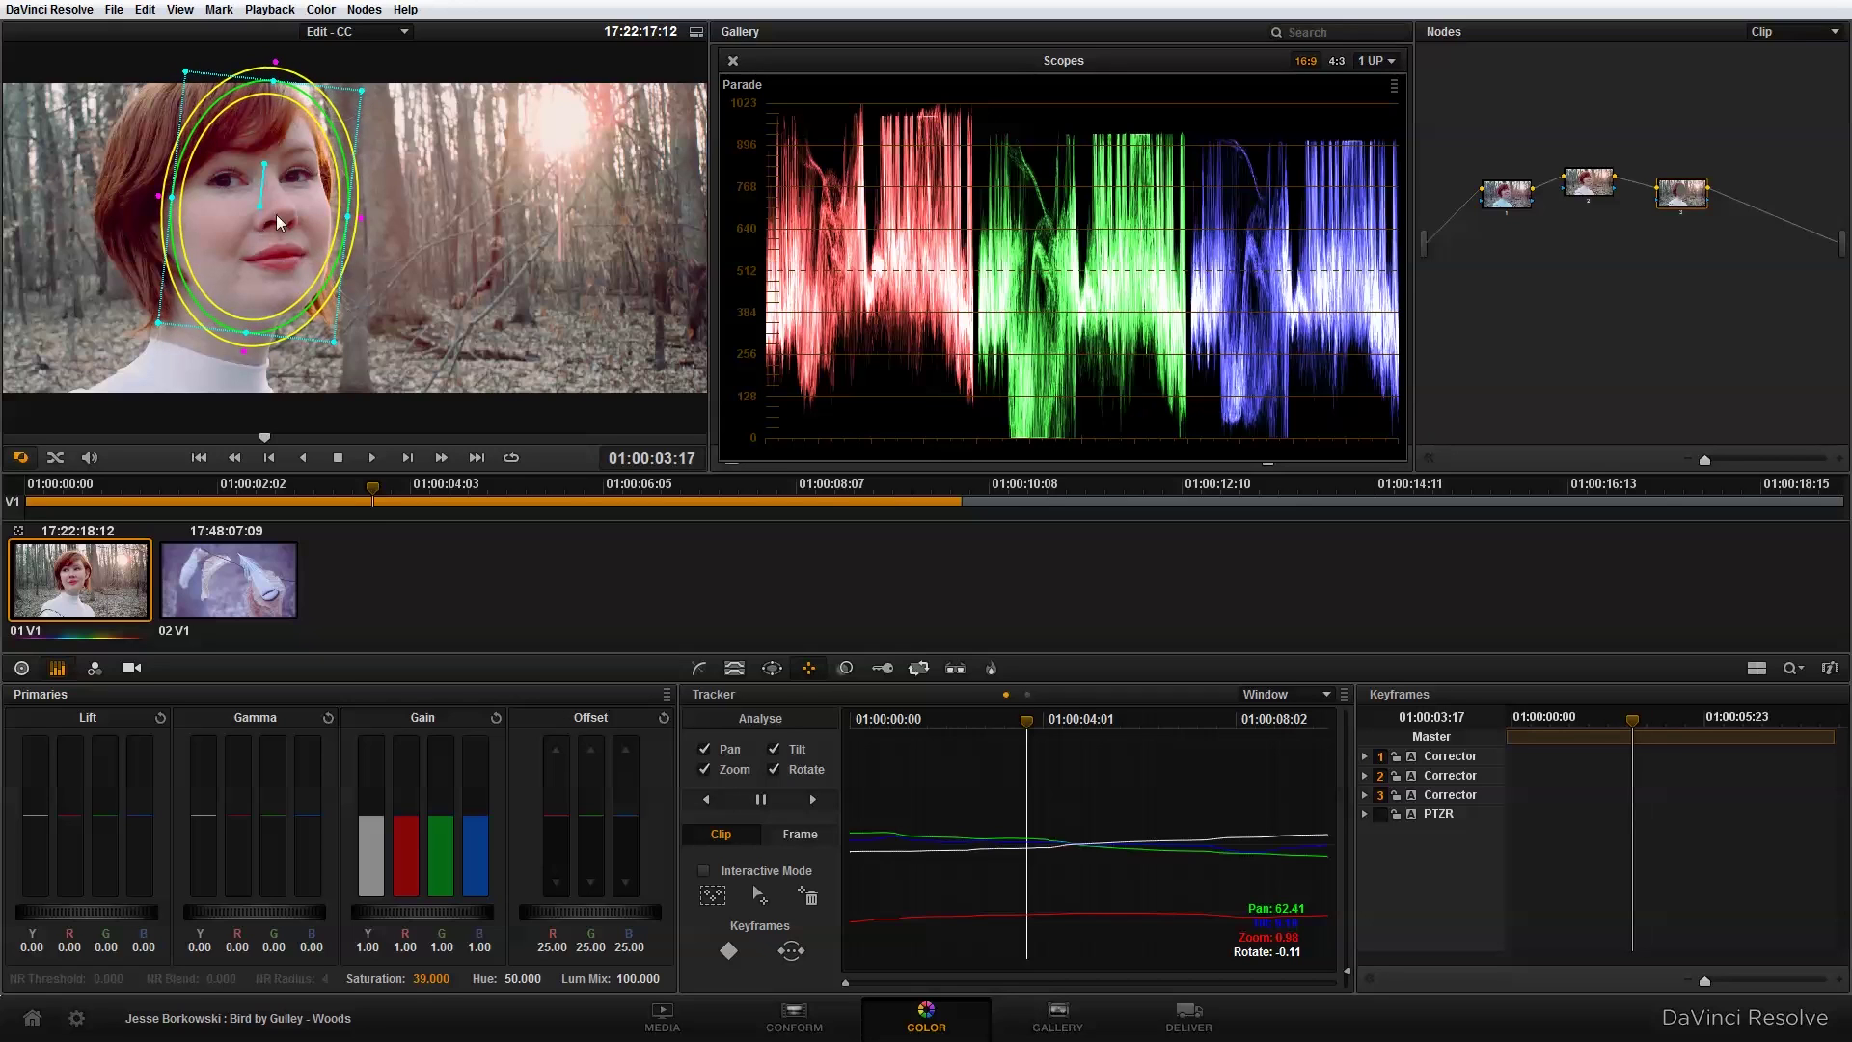
pyautogui.moveTo(276, 225)
pyautogui.mouseDown()
pyautogui.moveTo(259, 189)
pyautogui.moveTo(286, 216)
pyautogui.mouseUp()
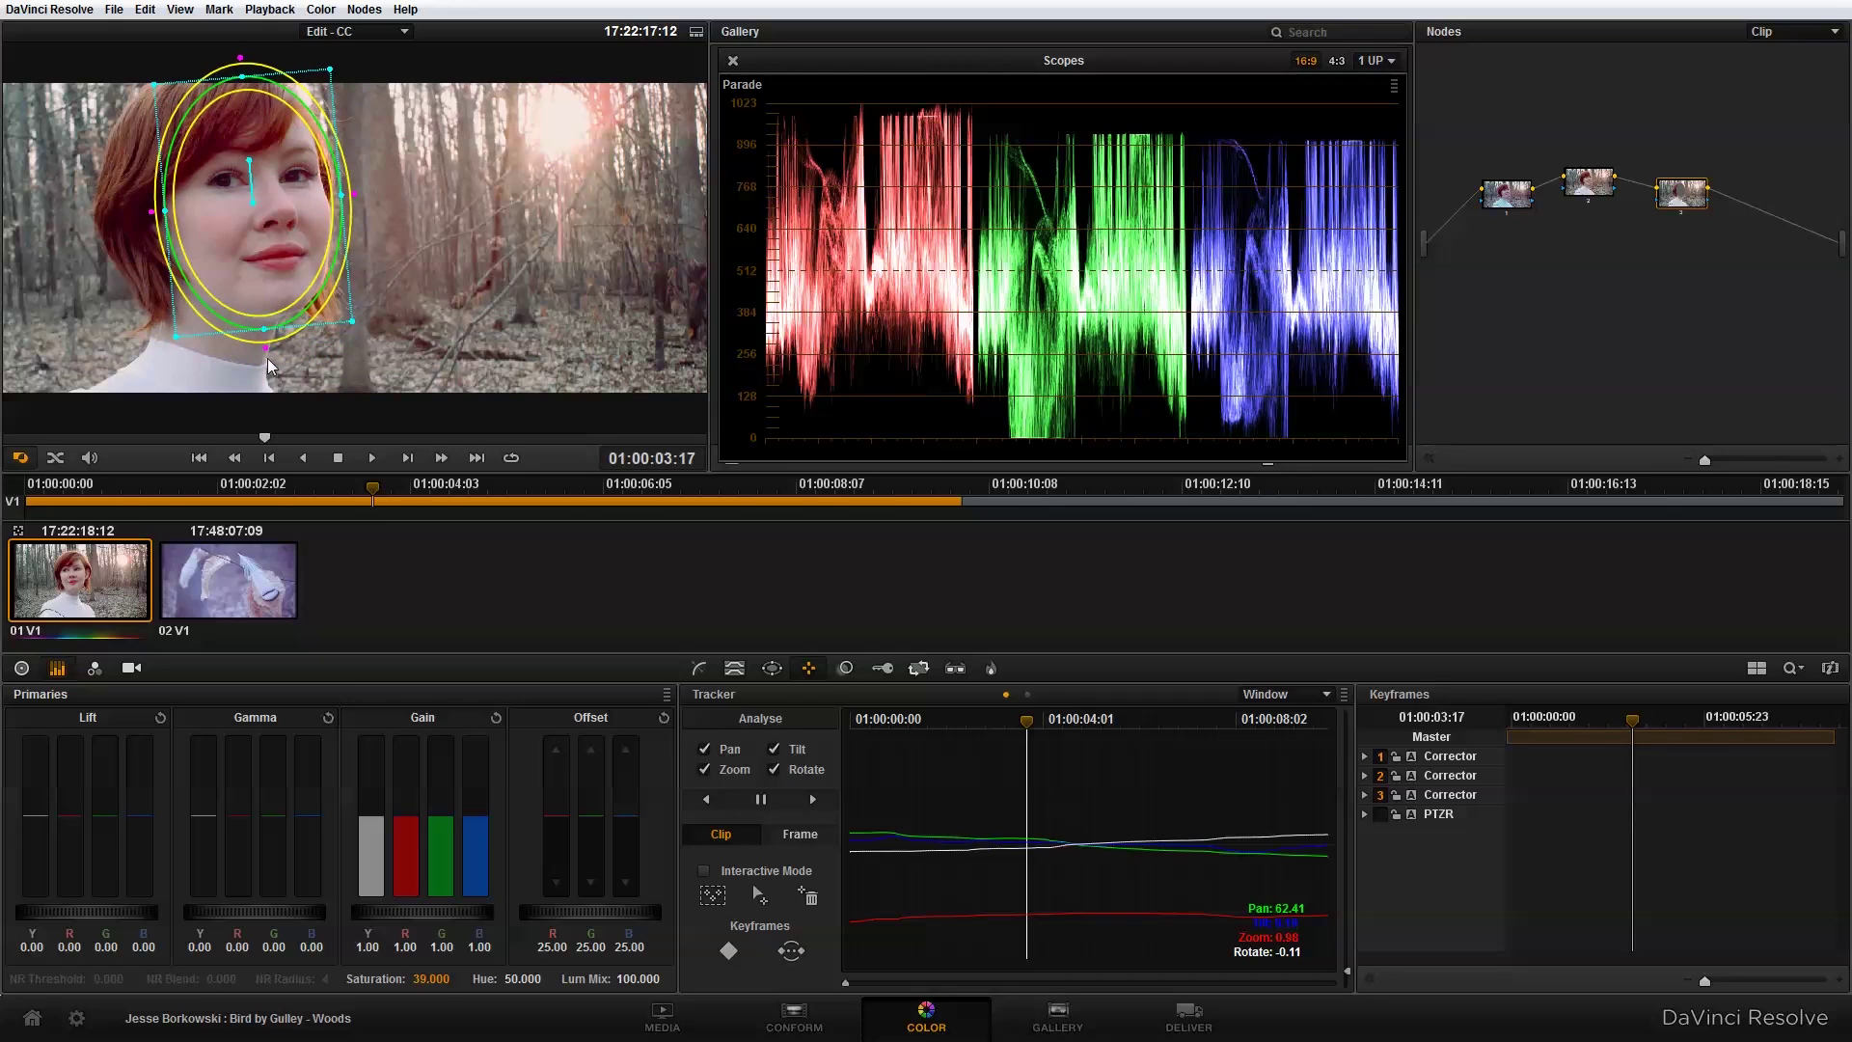
pyautogui.moveTo(264, 263); pyautogui.dragTo(262, 263)
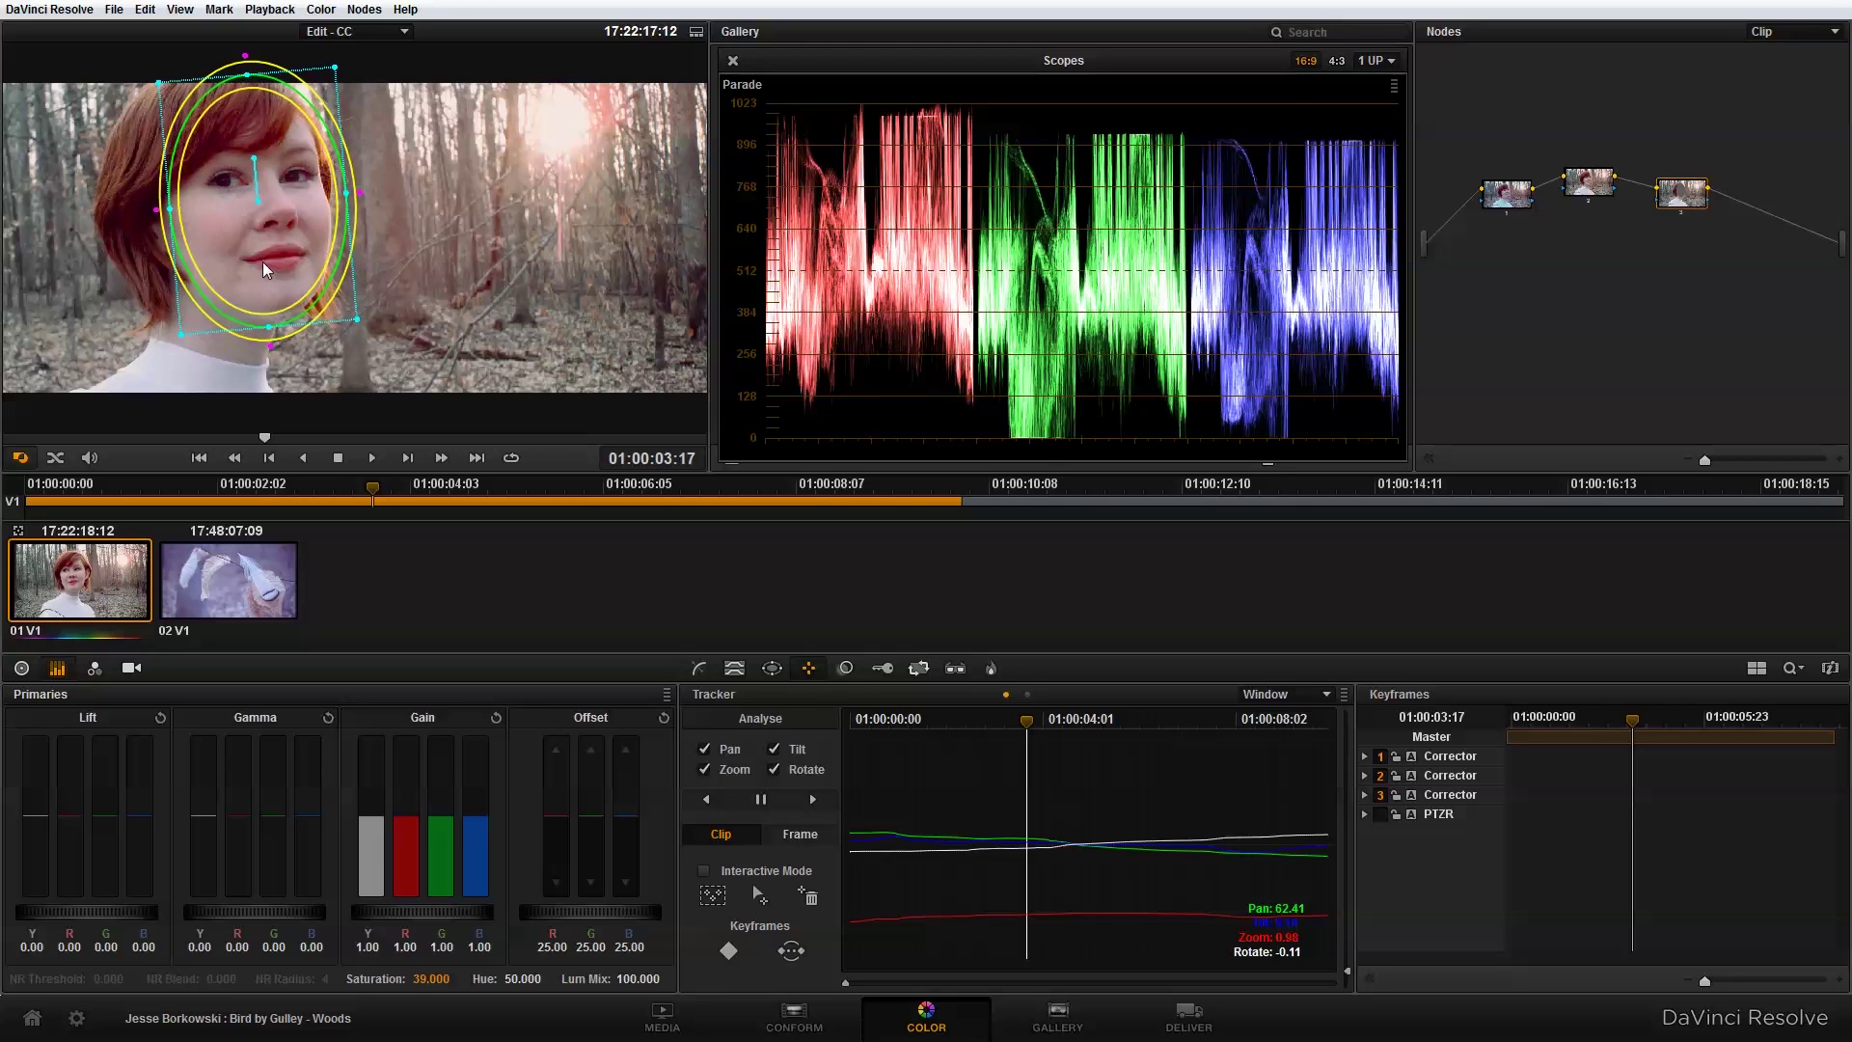
pyautogui.moveTo(889, 714); pyautogui.dragTo(1046, 691)
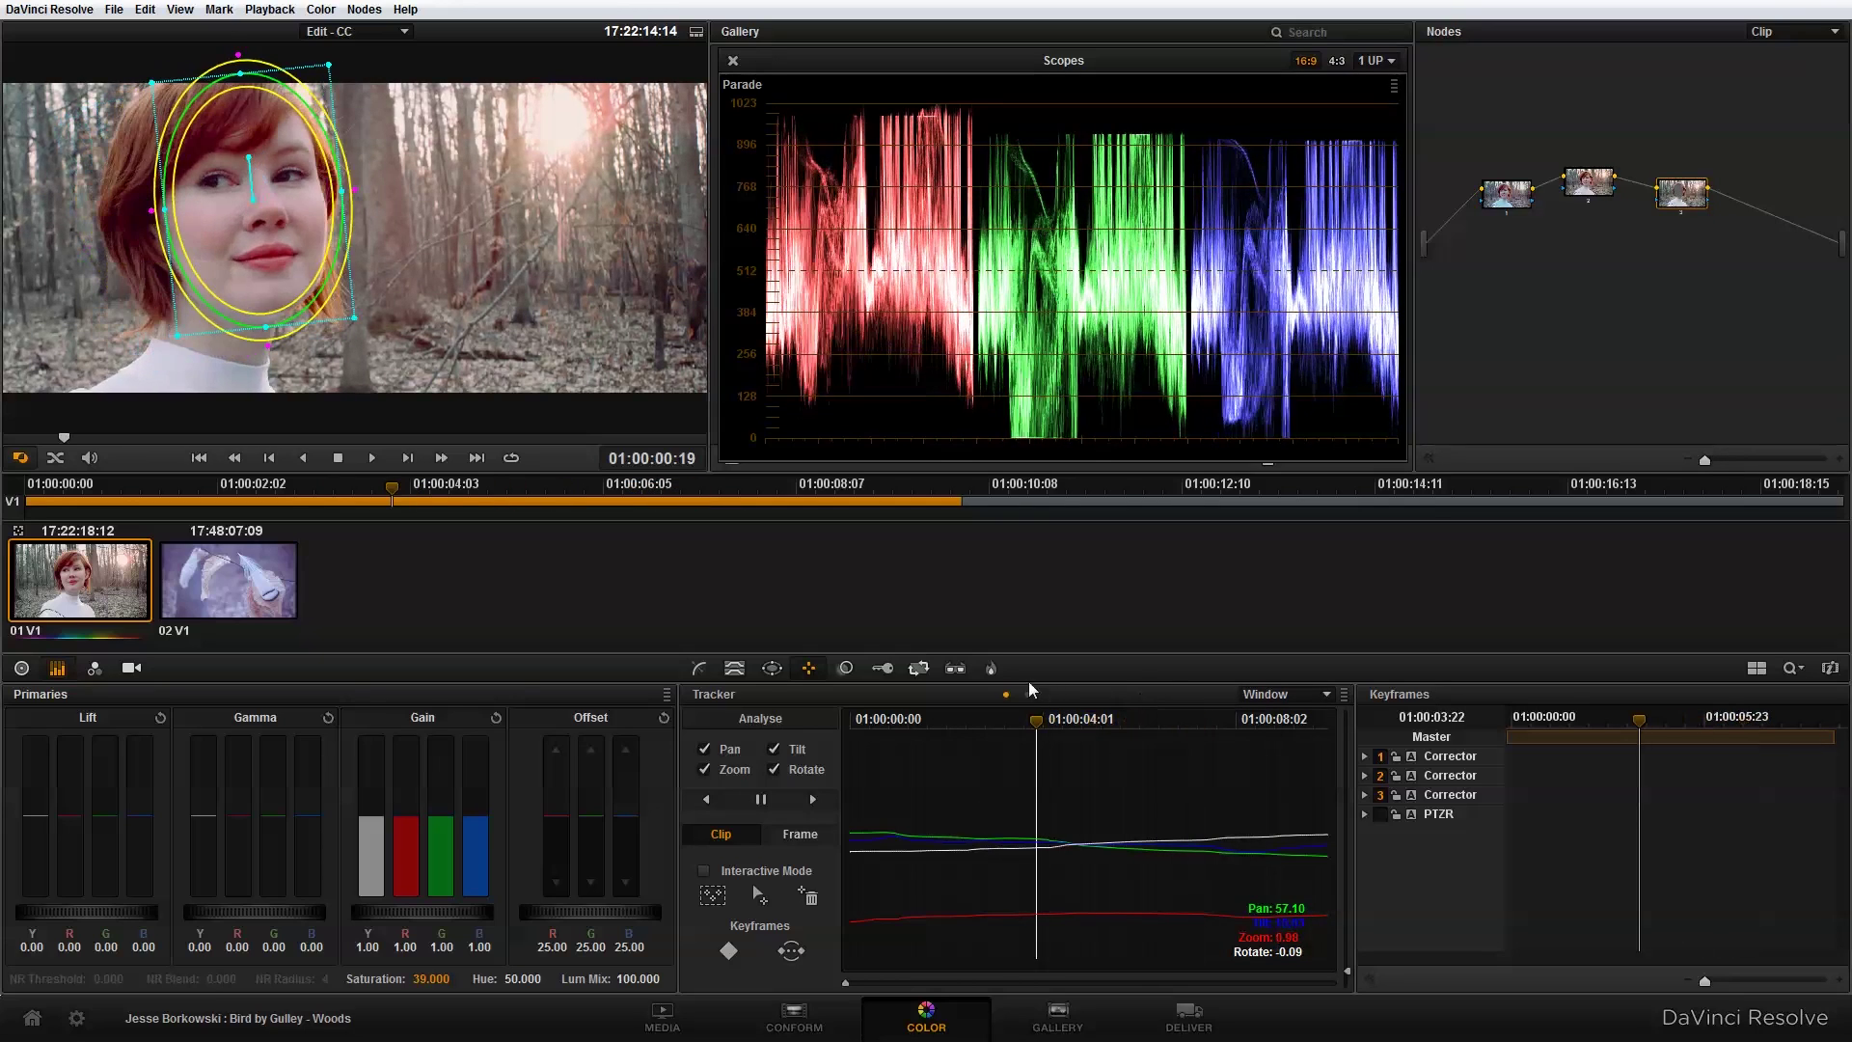
pyautogui.moveTo(356, 317); pyautogui.dragTo(349, 315)
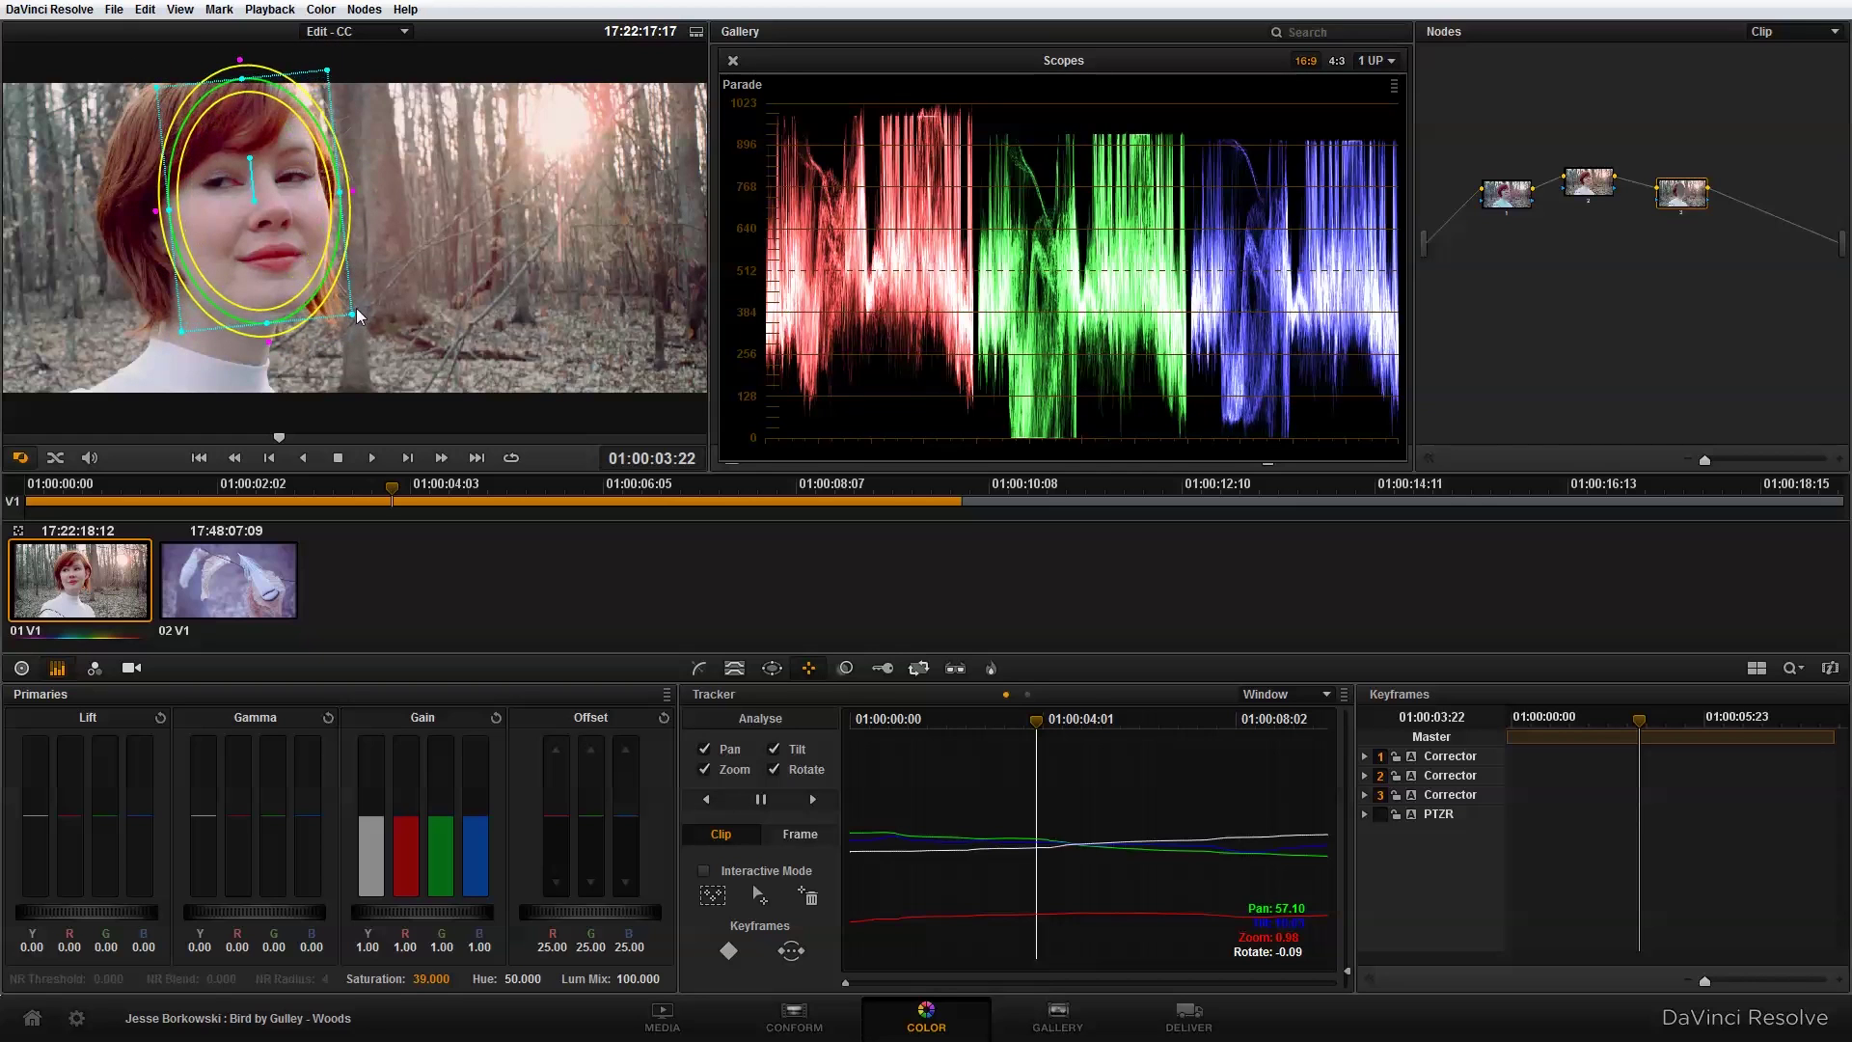
pyautogui.moveTo(280, 263); pyautogui.dragTo(273, 259)
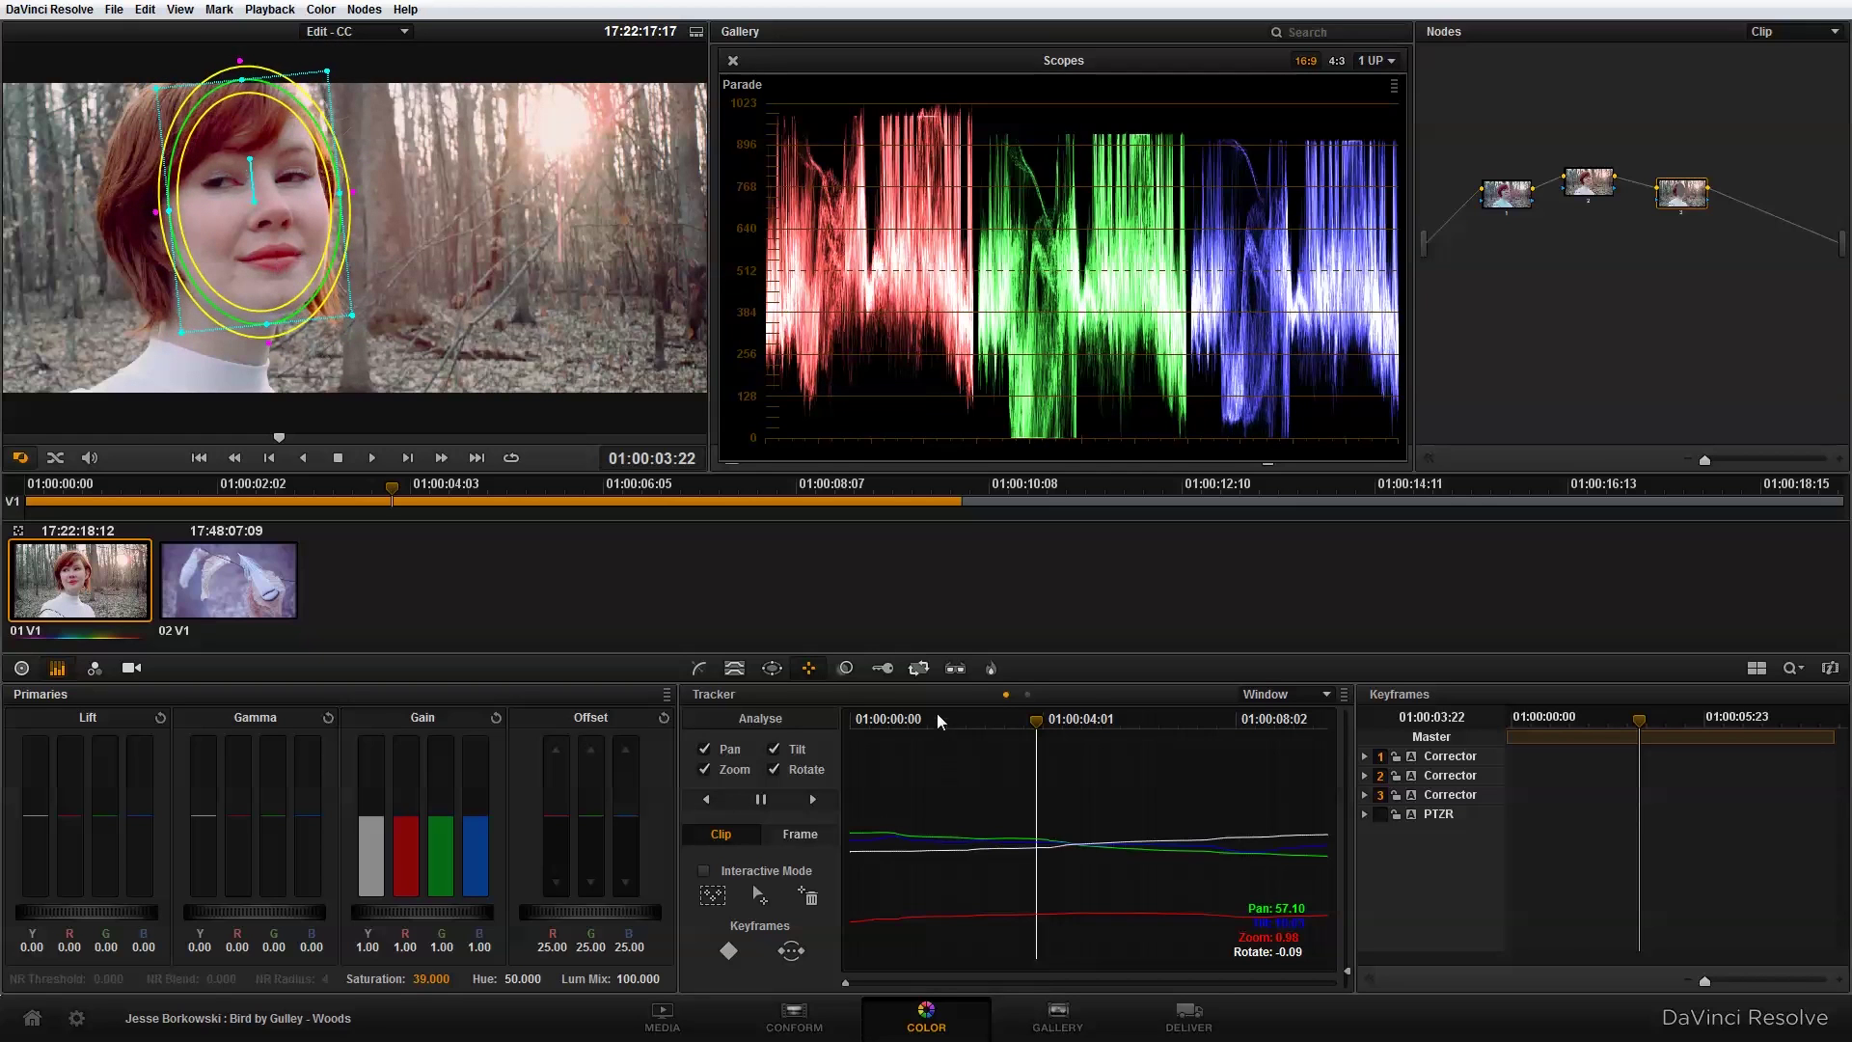
pyautogui.moveTo(936, 714); pyautogui.dragTo(1092, 727)
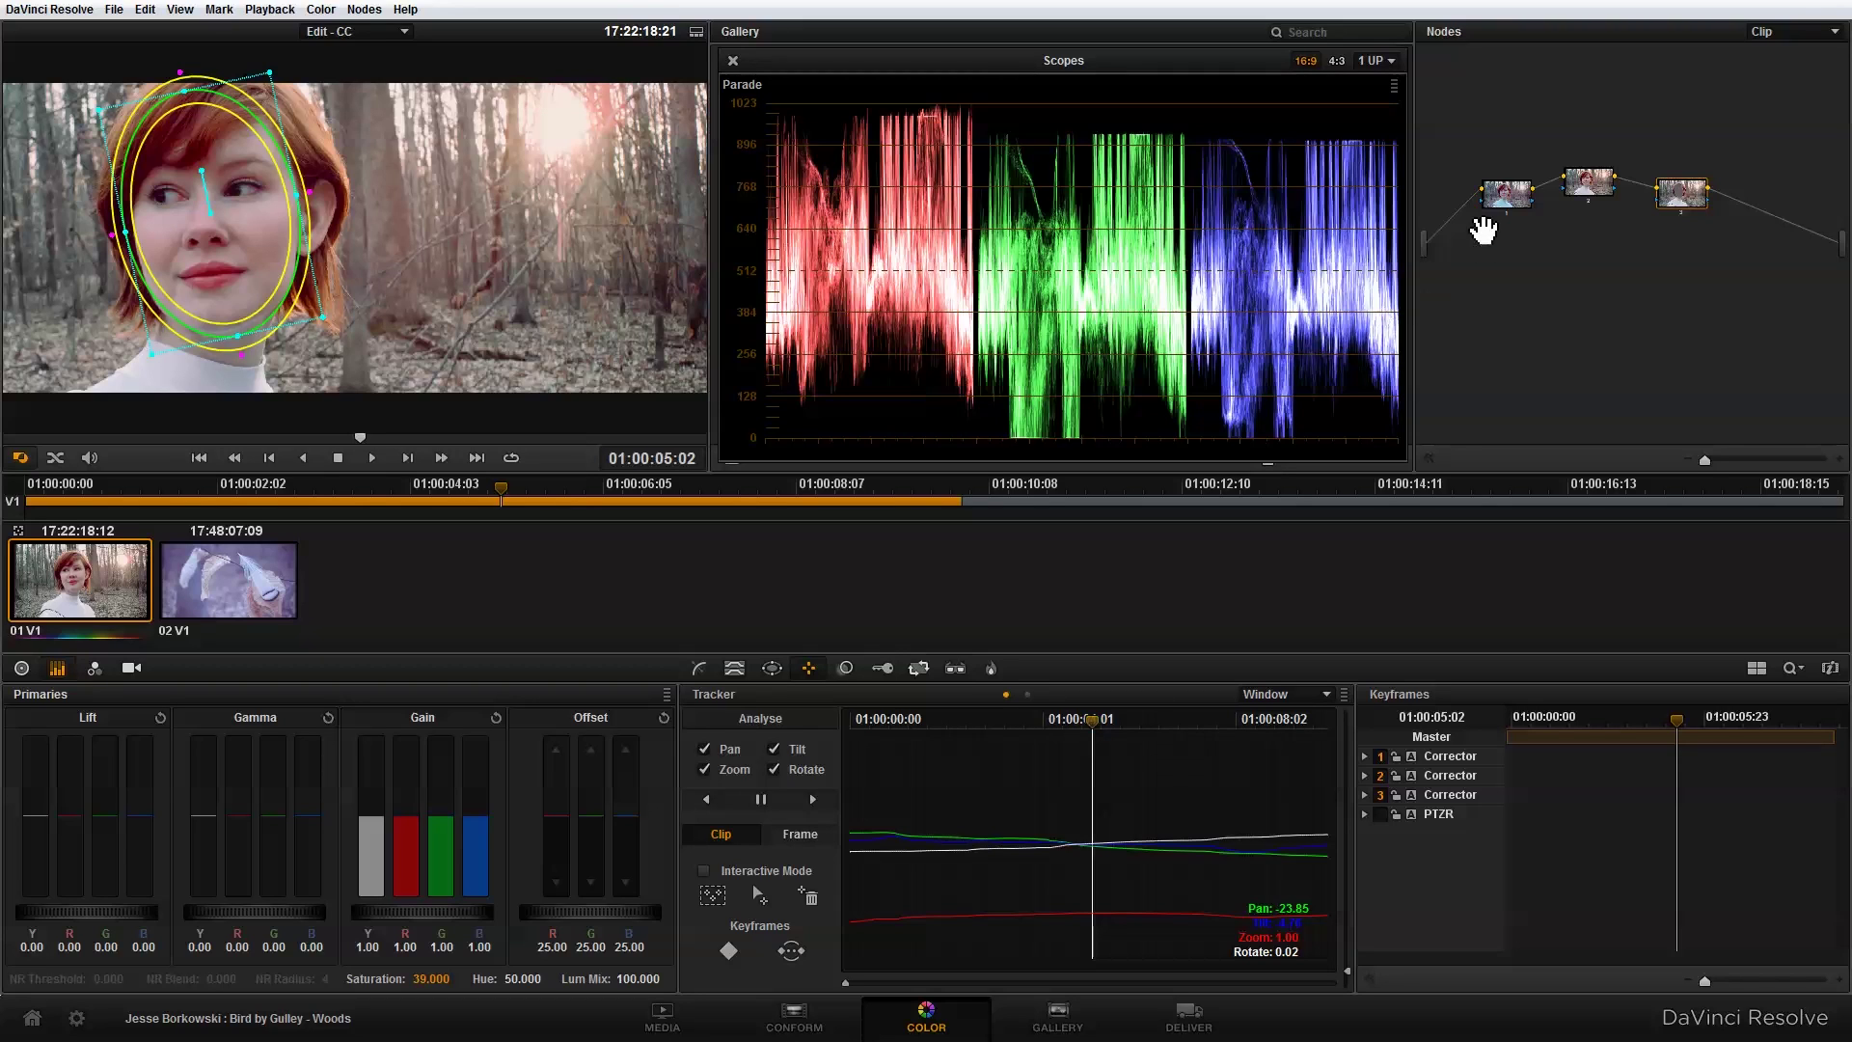
pyautogui.moveTo(1514, 235); pyautogui.dragTo(1512, 237)
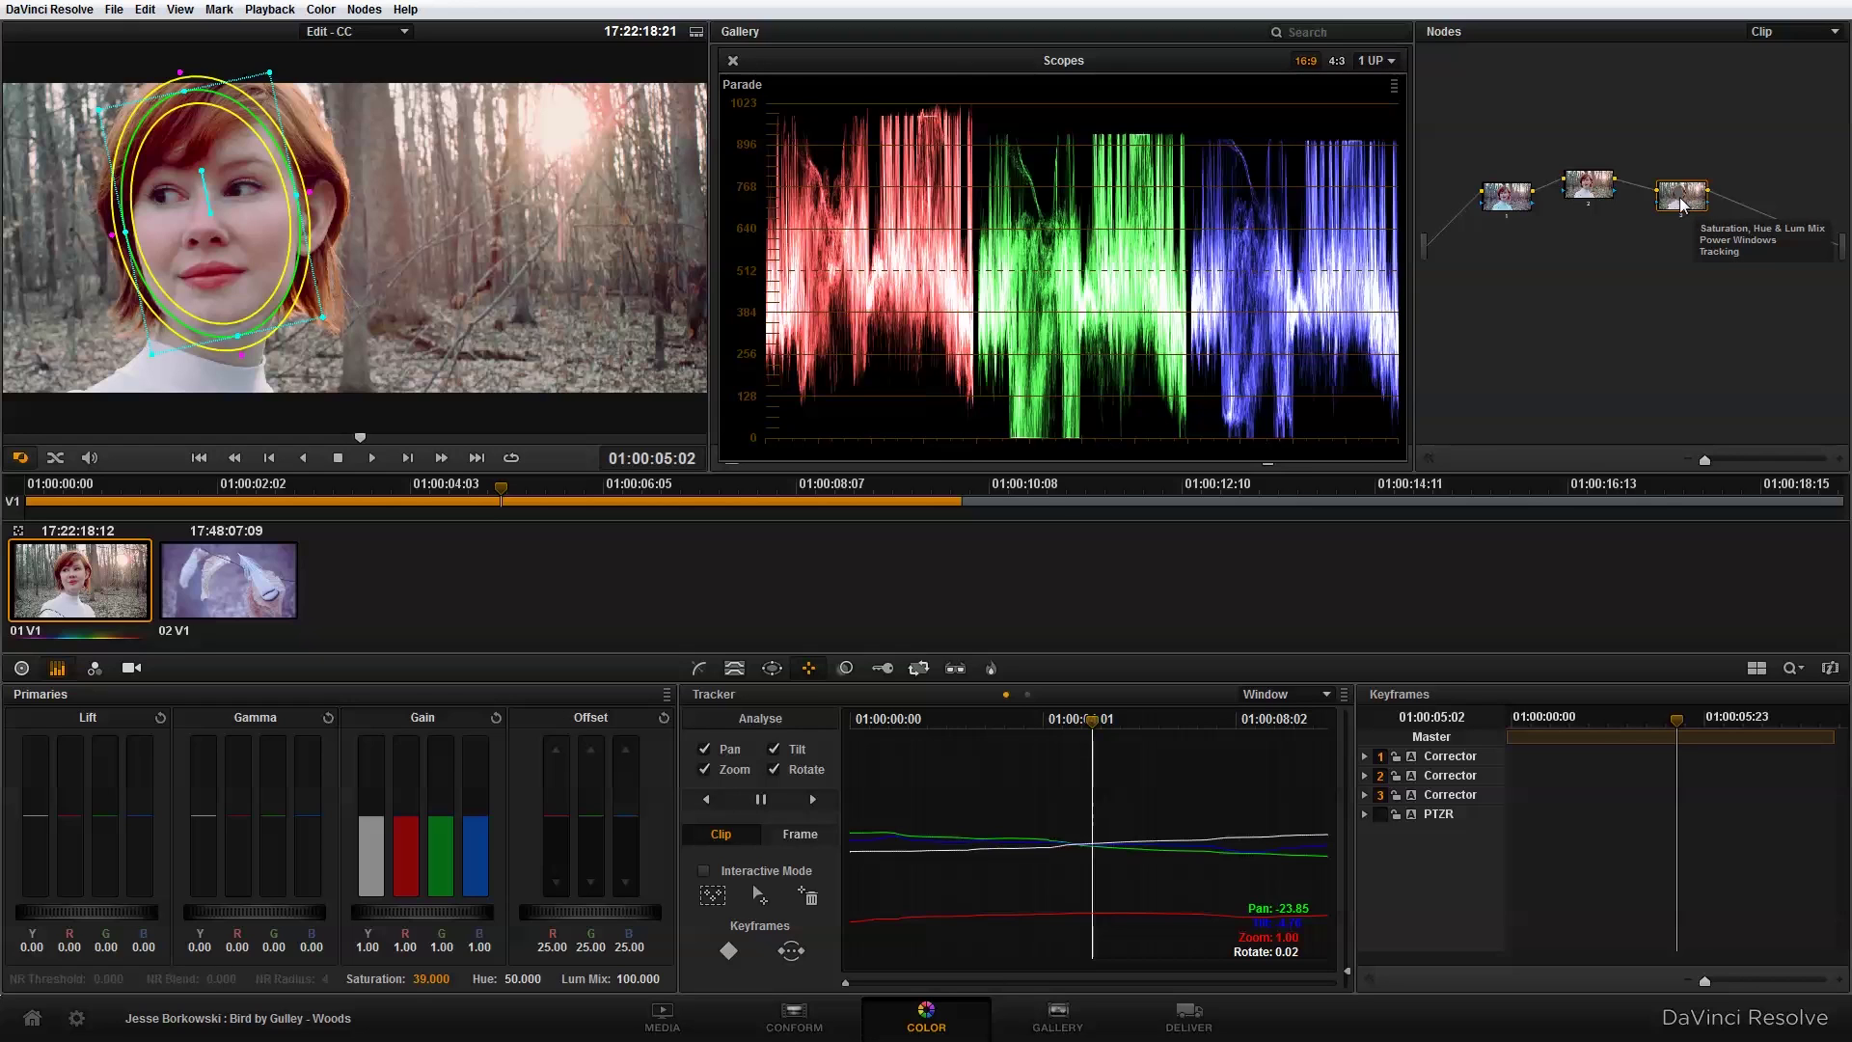
pyautogui.hotkey('ctrl', 'd')
pyautogui.click(1511, 204)
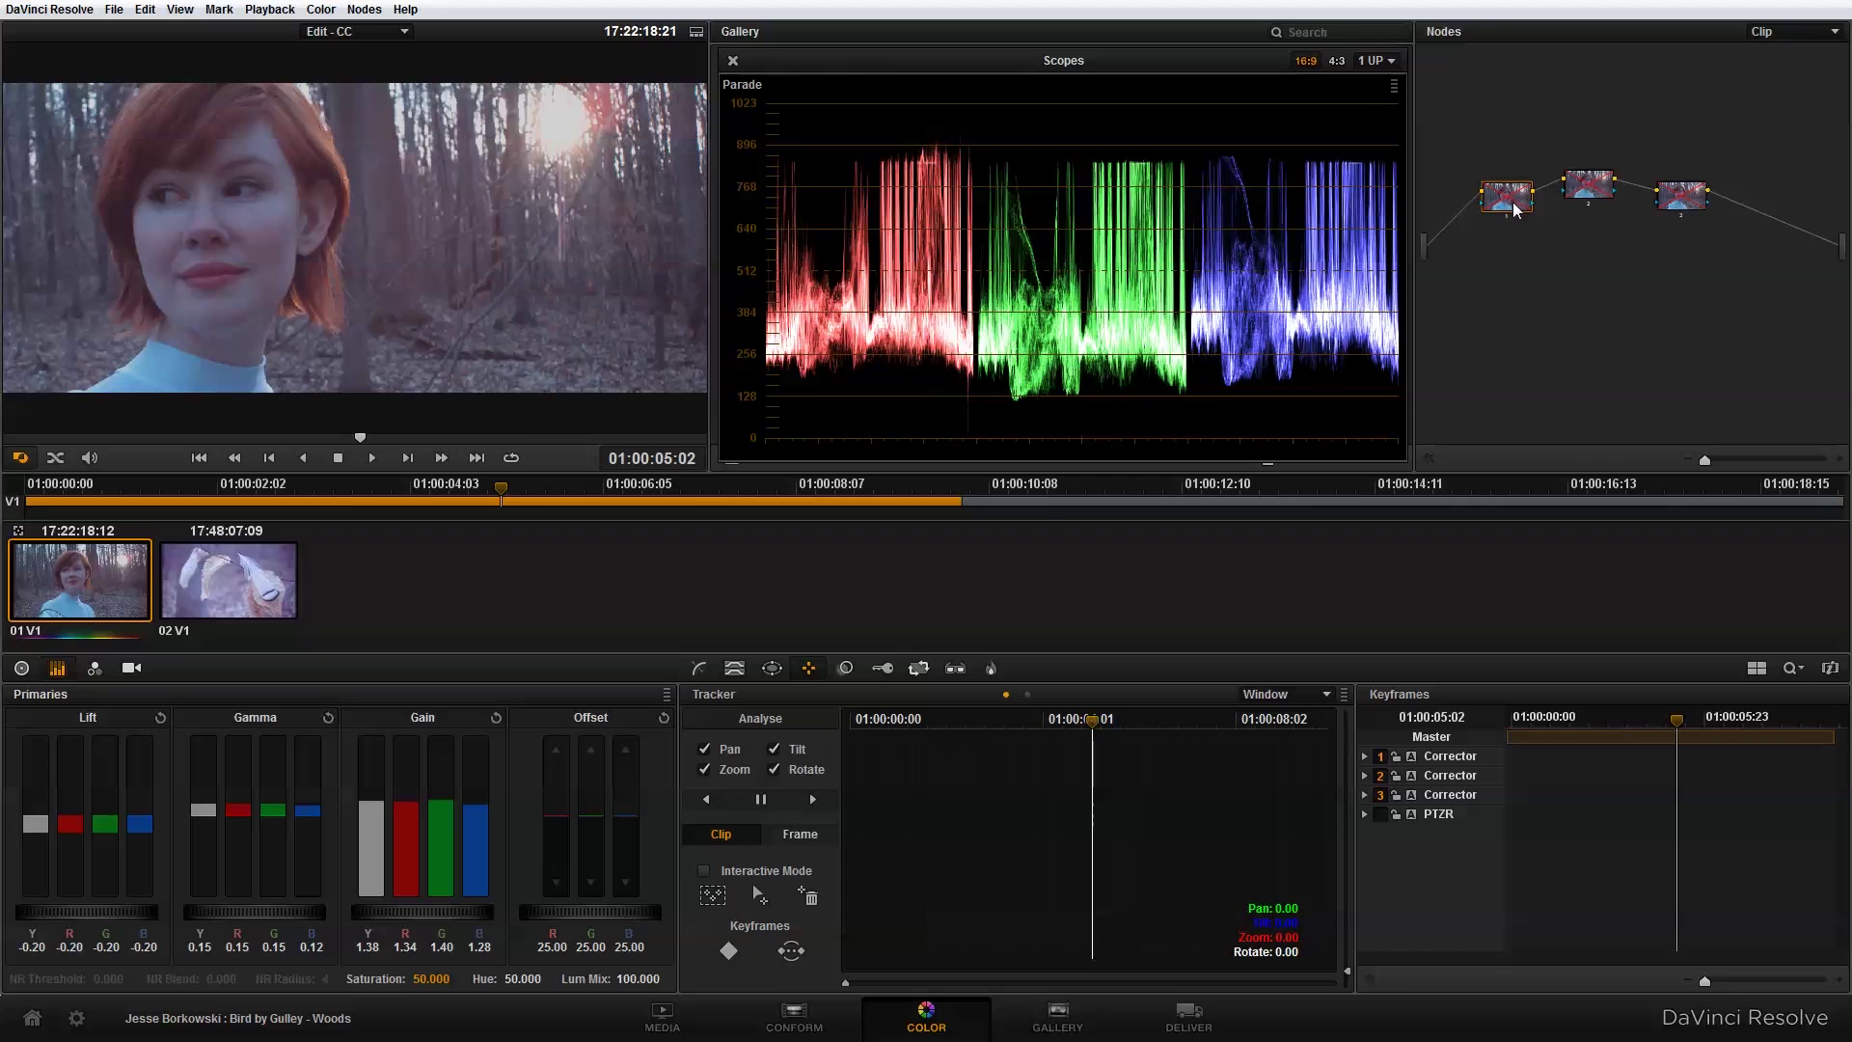
pyautogui.hotkey('ctrl', 'd')
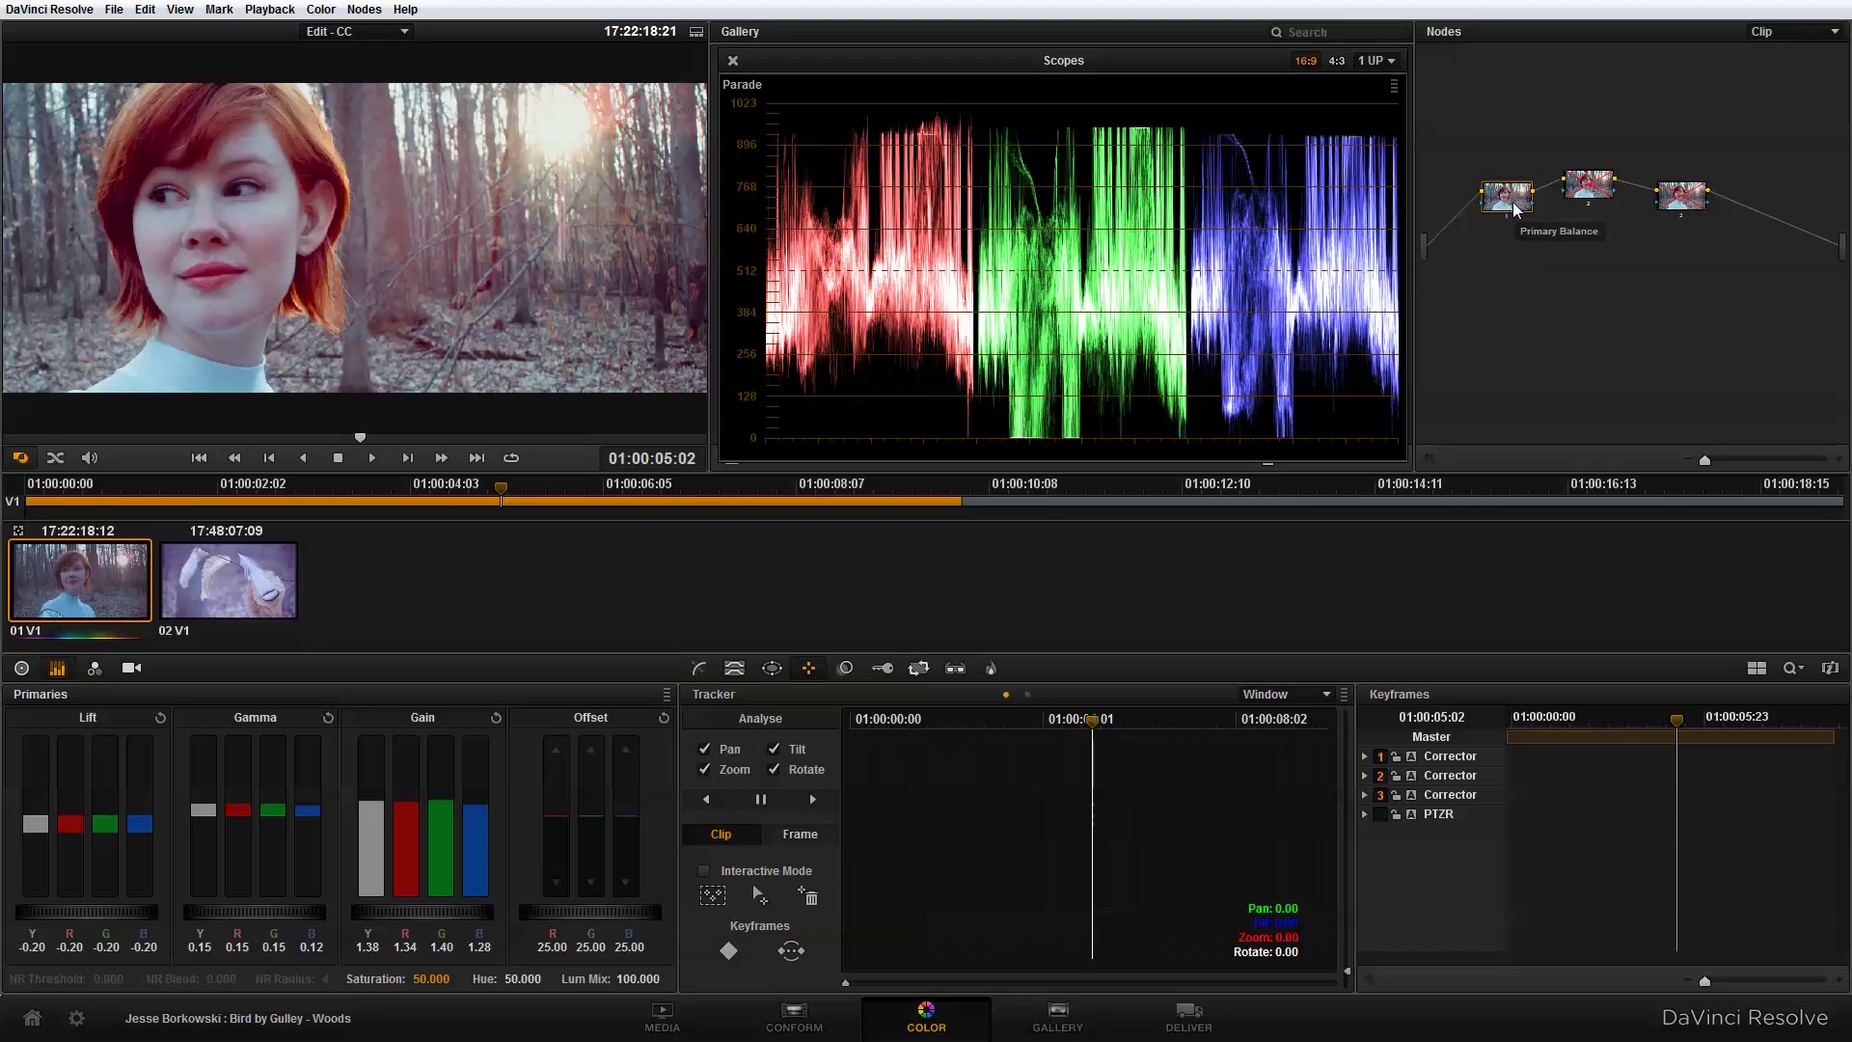
pyautogui.click(1585, 190)
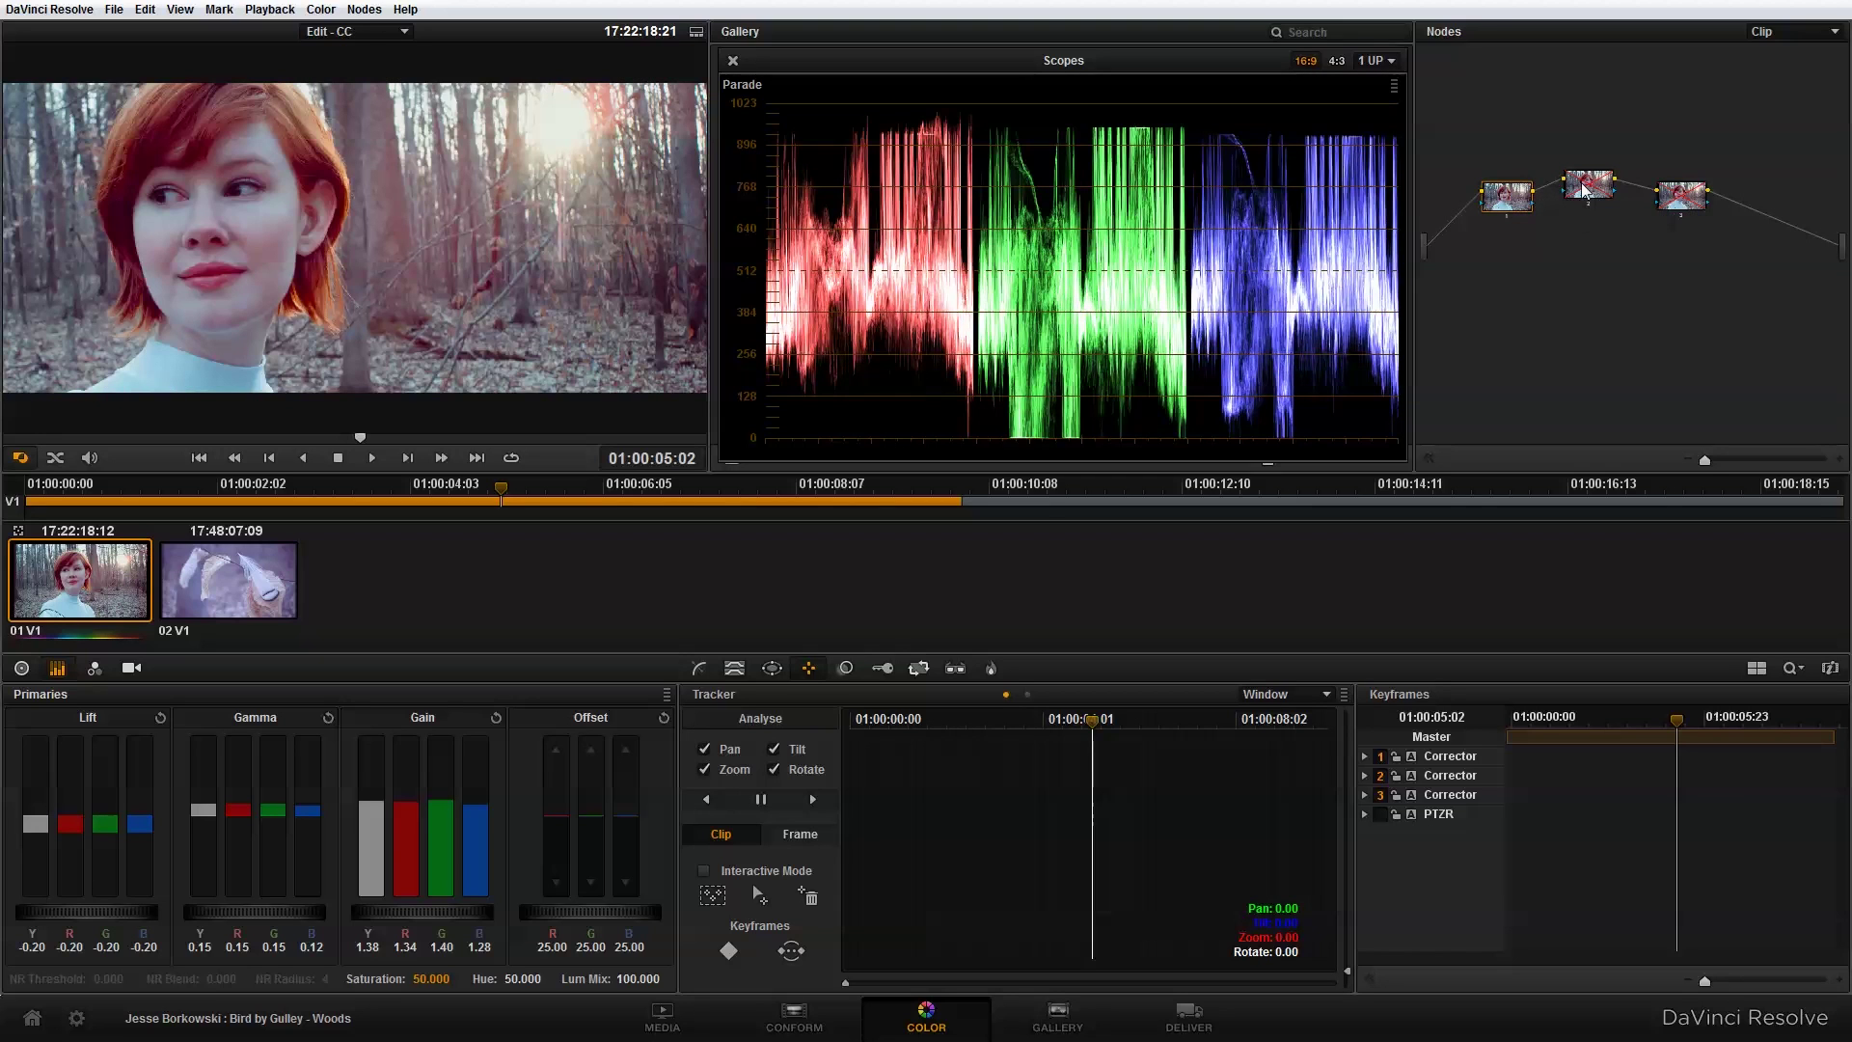
pyautogui.hotkey('ctrl', 'd')
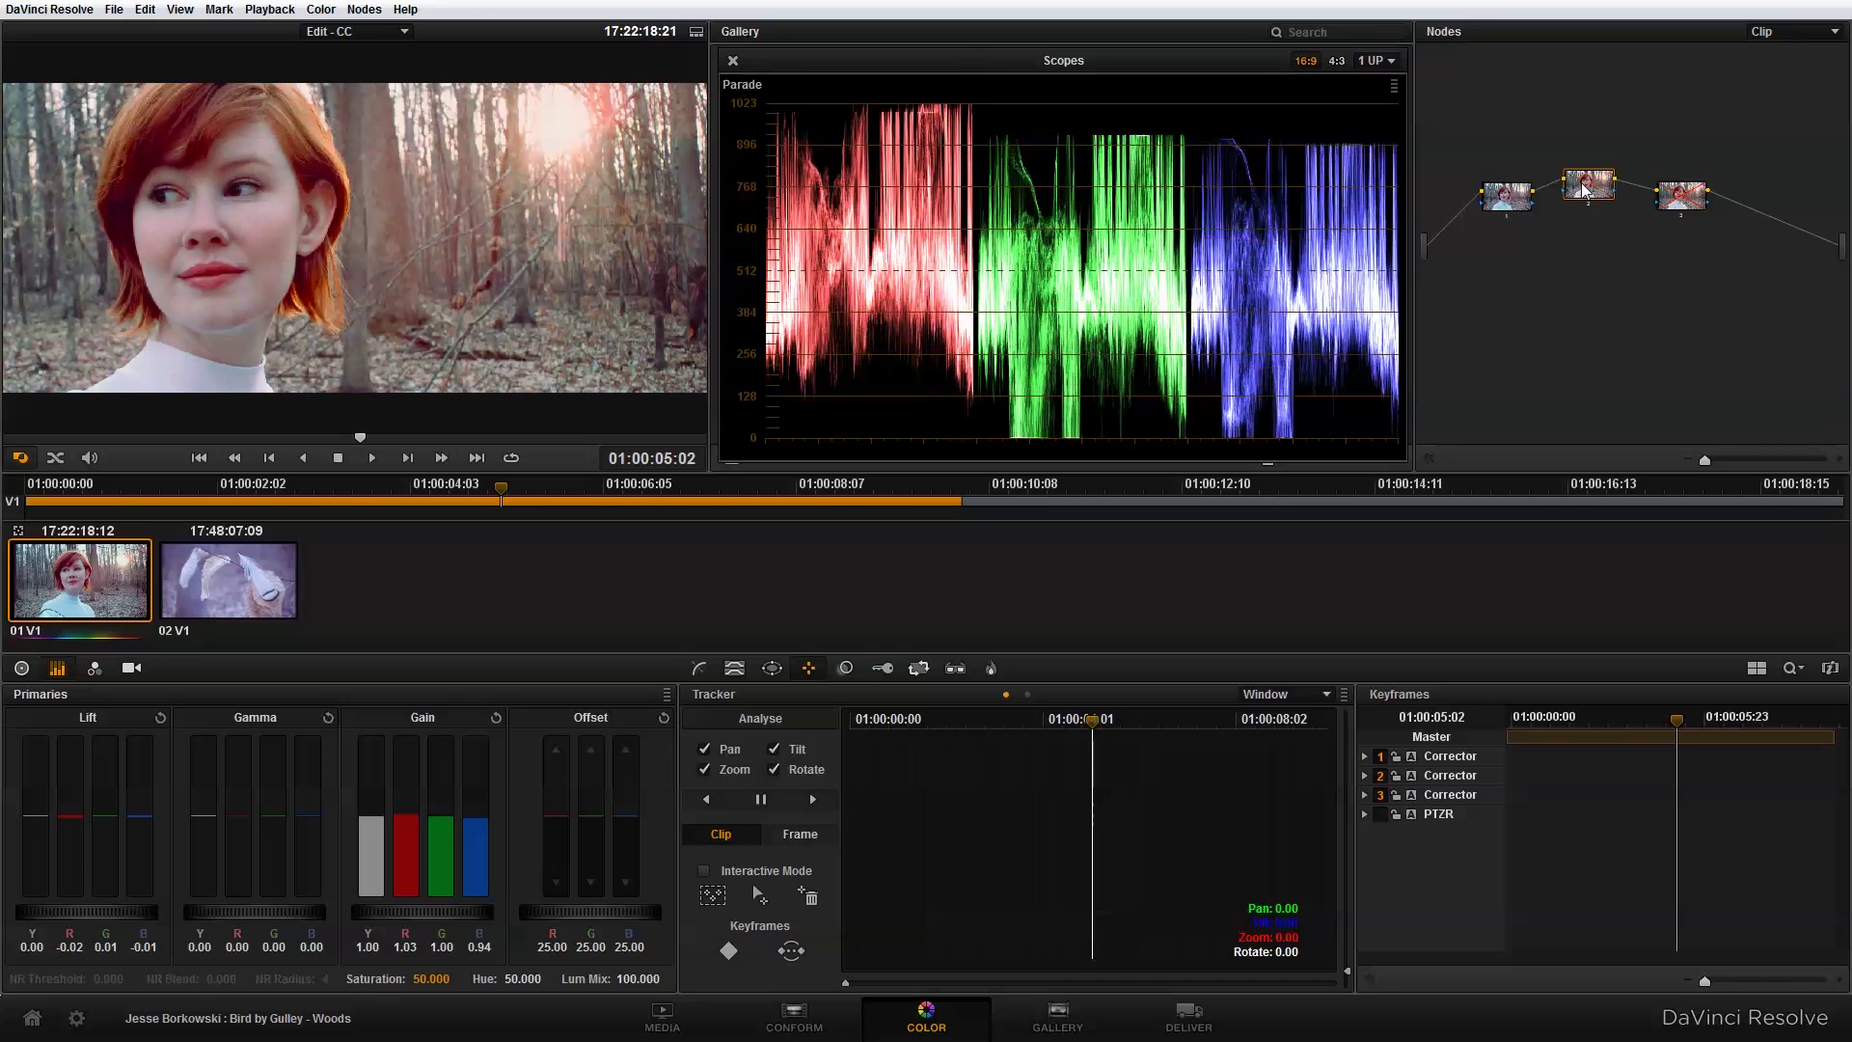
pyautogui.click(1683, 206)
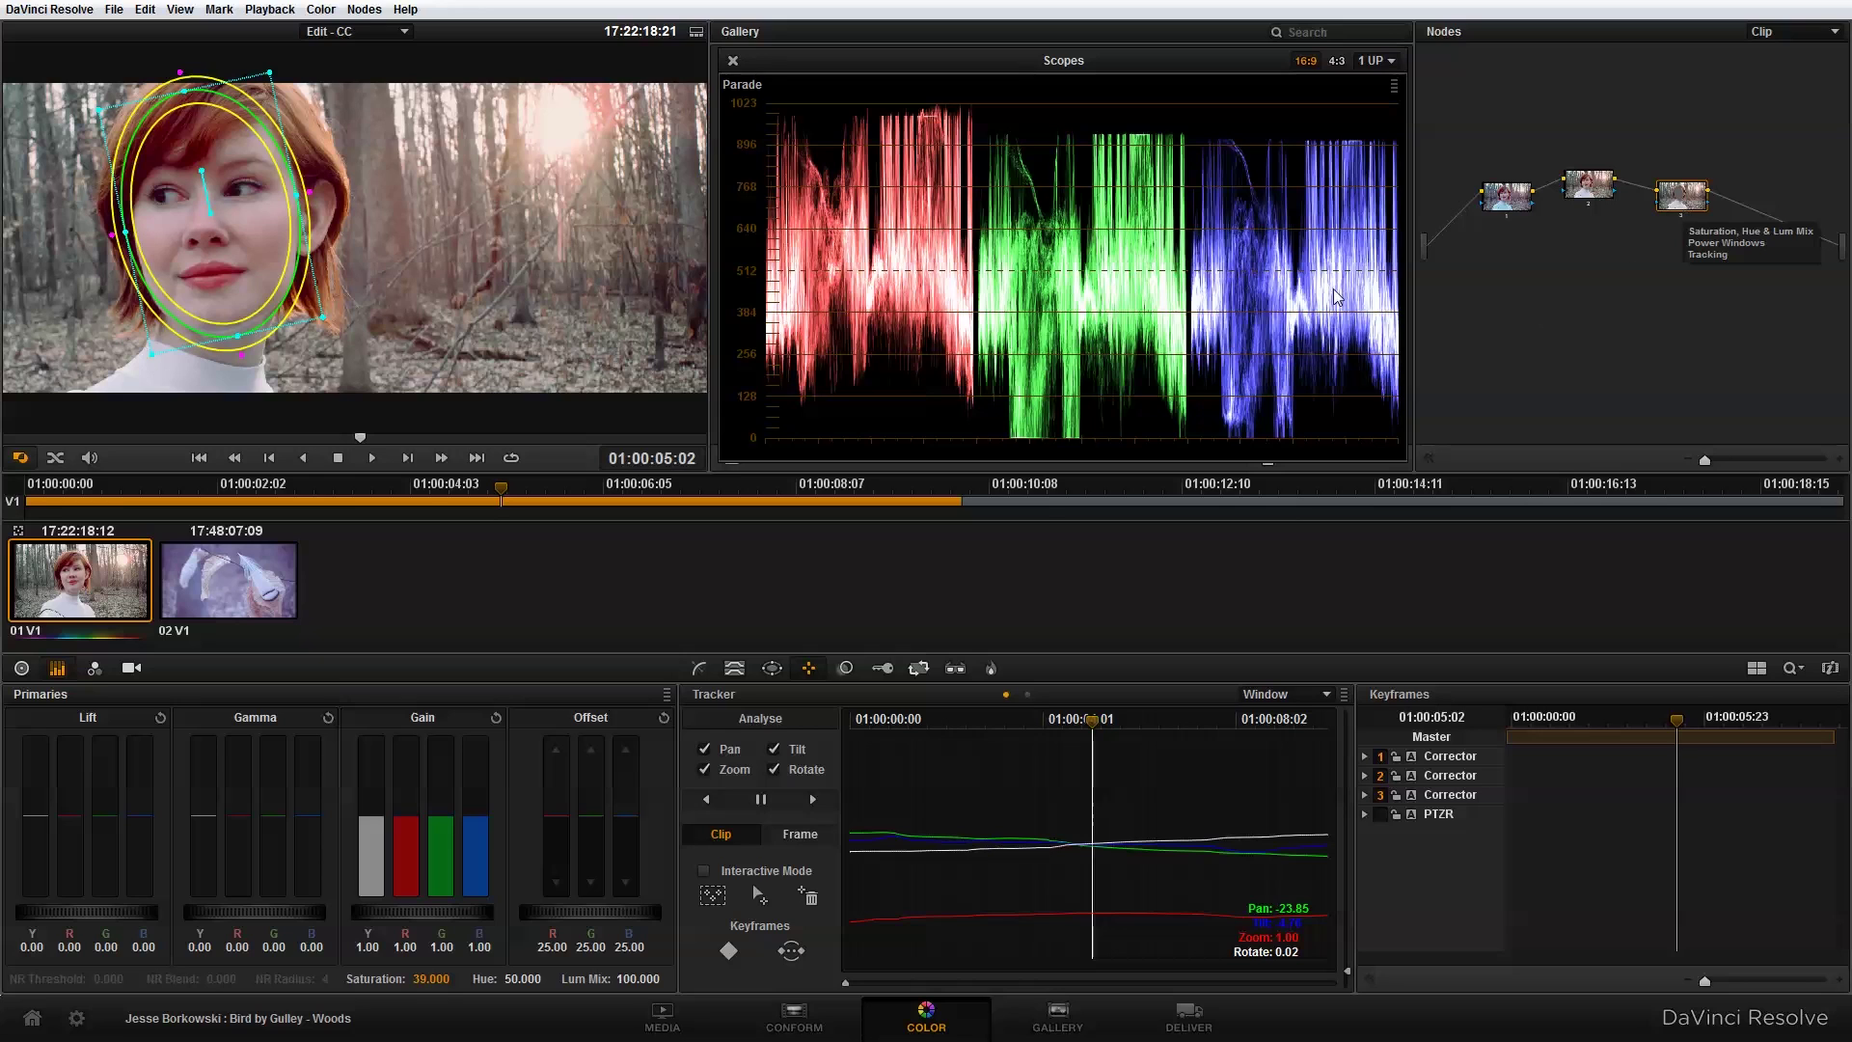
# Switch to the enhanced viewer, move the Scopes window aside, and show the Curves palette
pyautogui.click(696, 38)
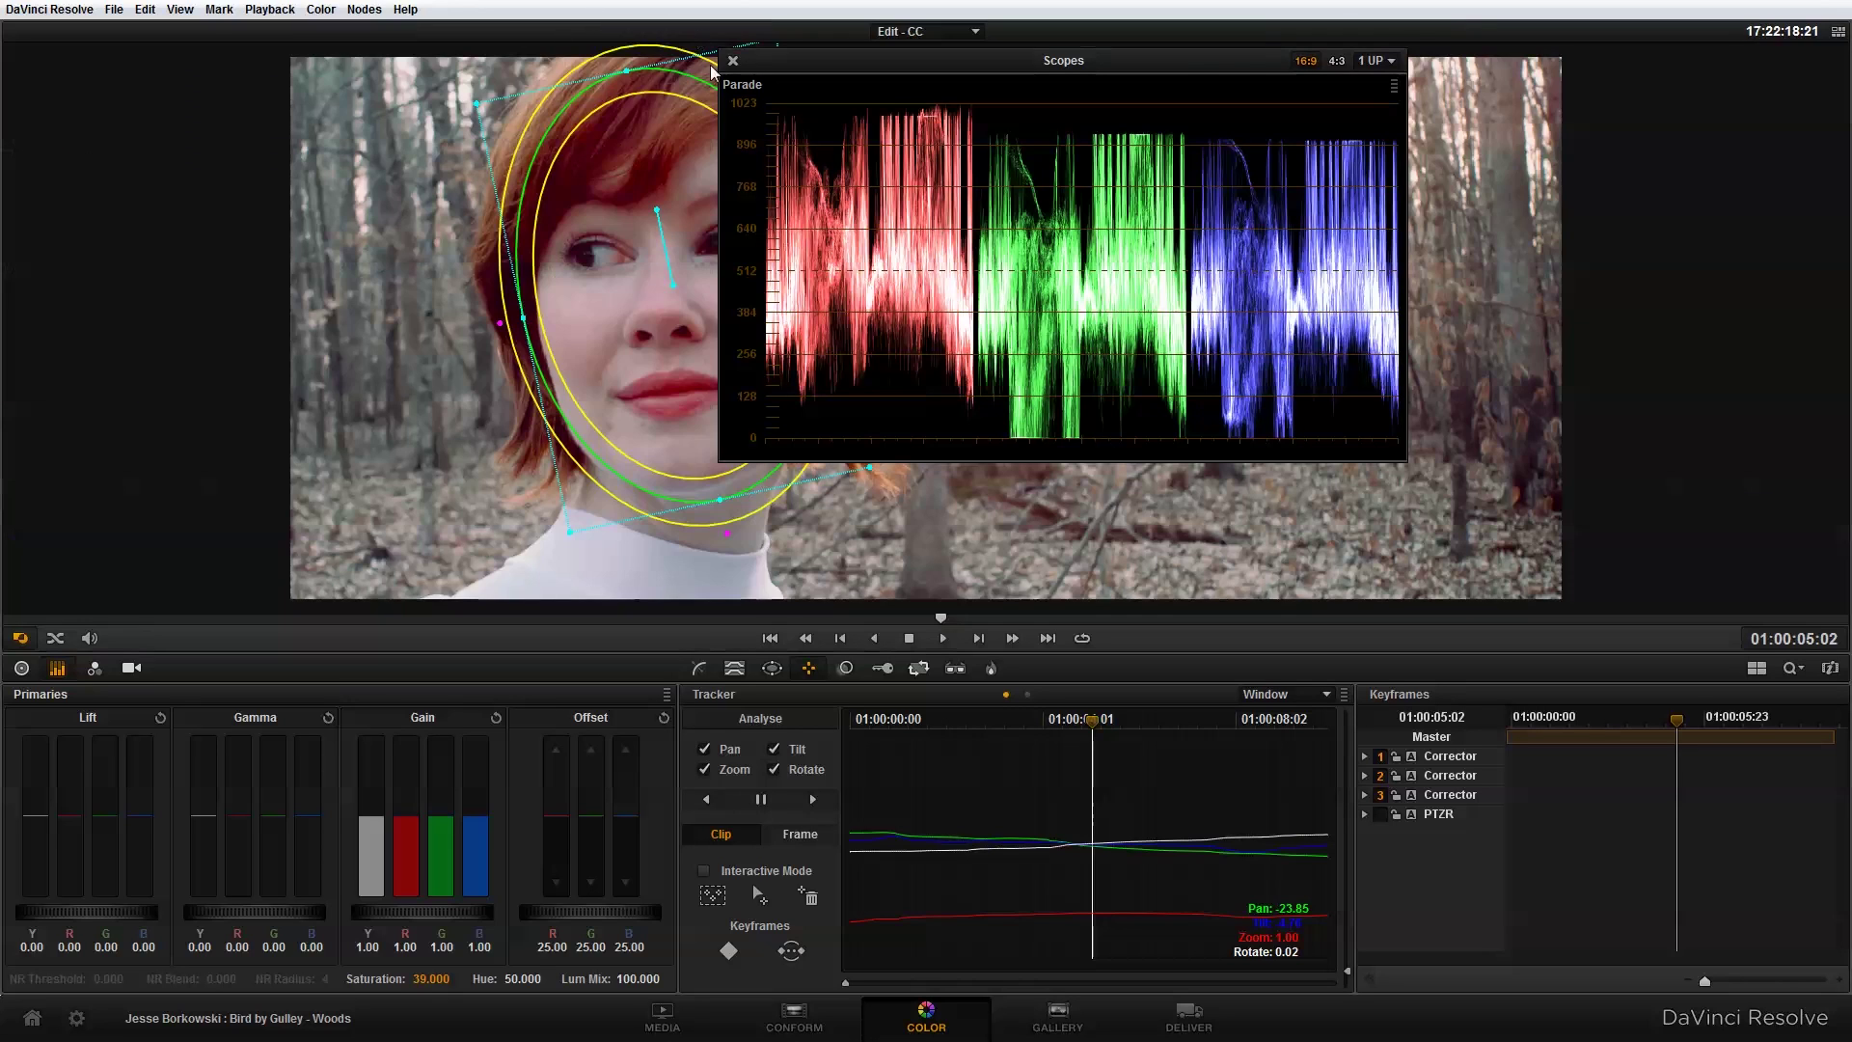
pyautogui.moveTo(1131, 55); pyautogui.dragTo(1851, 163)
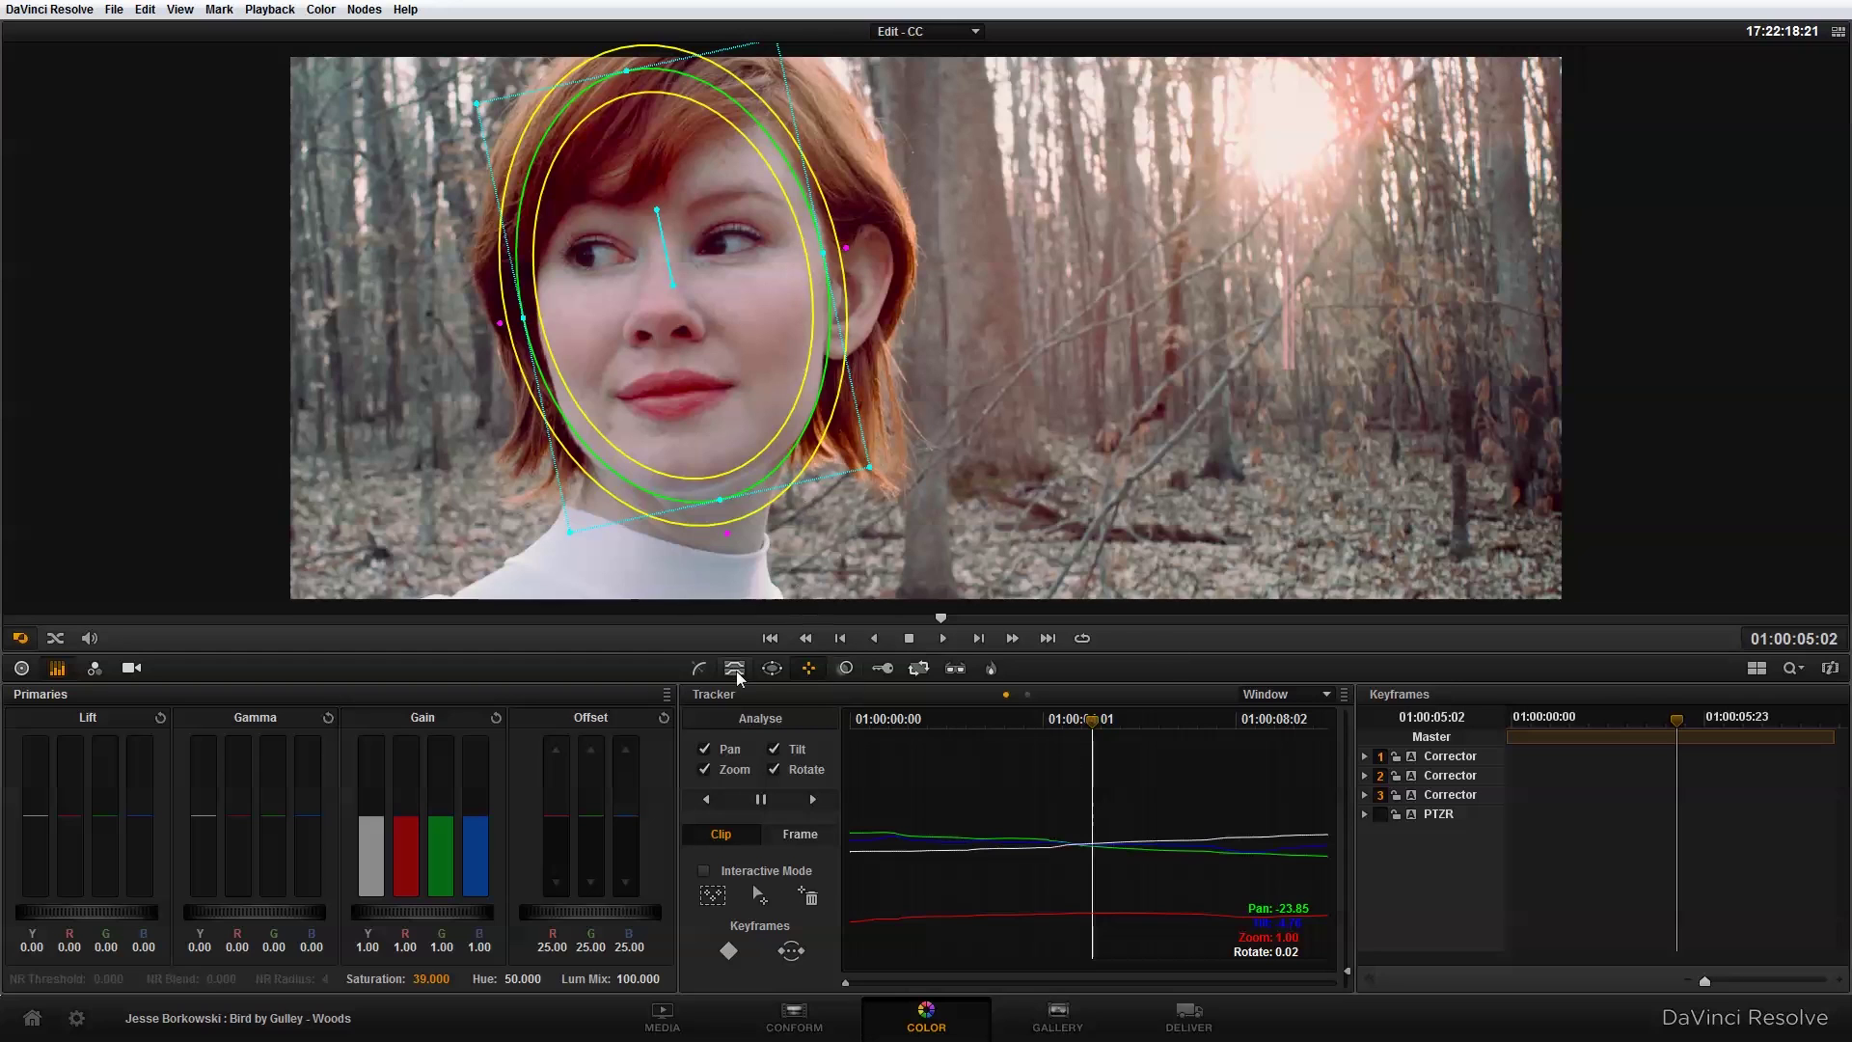
pyautogui.click(701, 668)
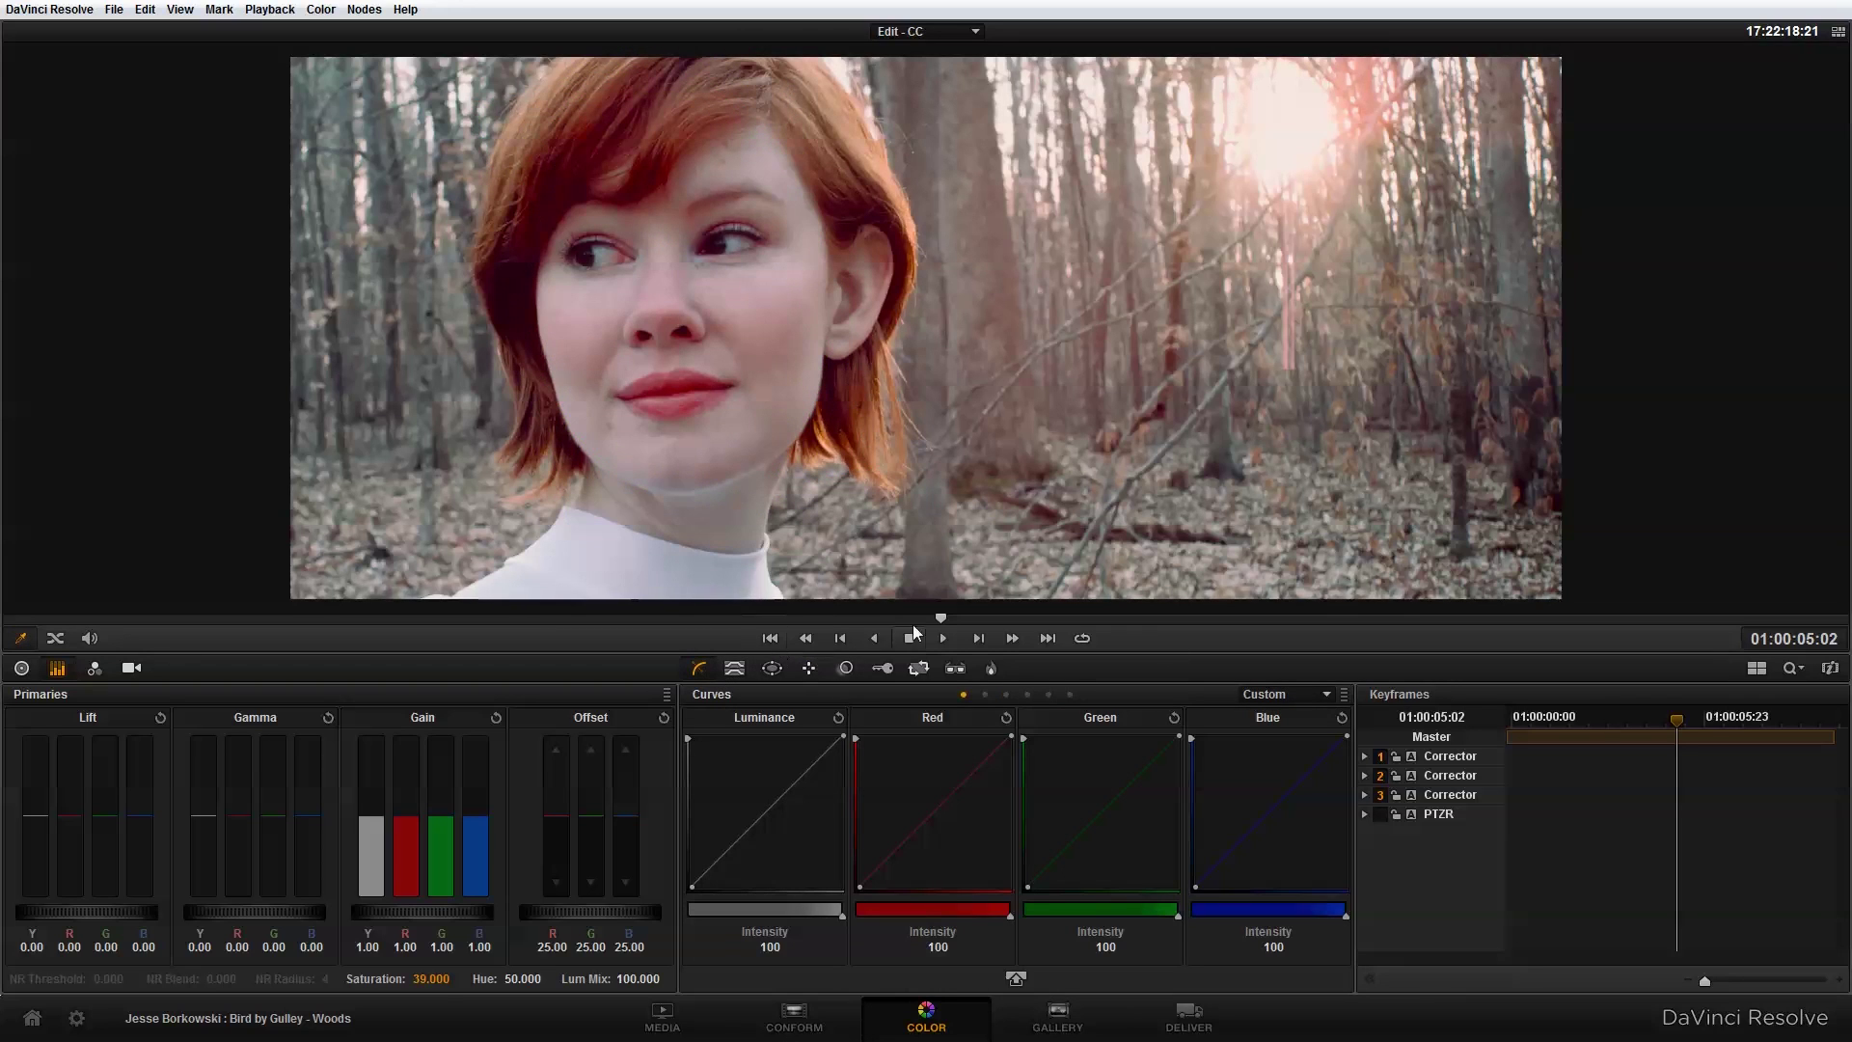
# Play and scrub through the shot to review the grade, ending near 01:00:05:14
pyautogui.moveTo(942, 618); pyautogui.dragTo(190, 617)
pyautogui.click(946, 637)
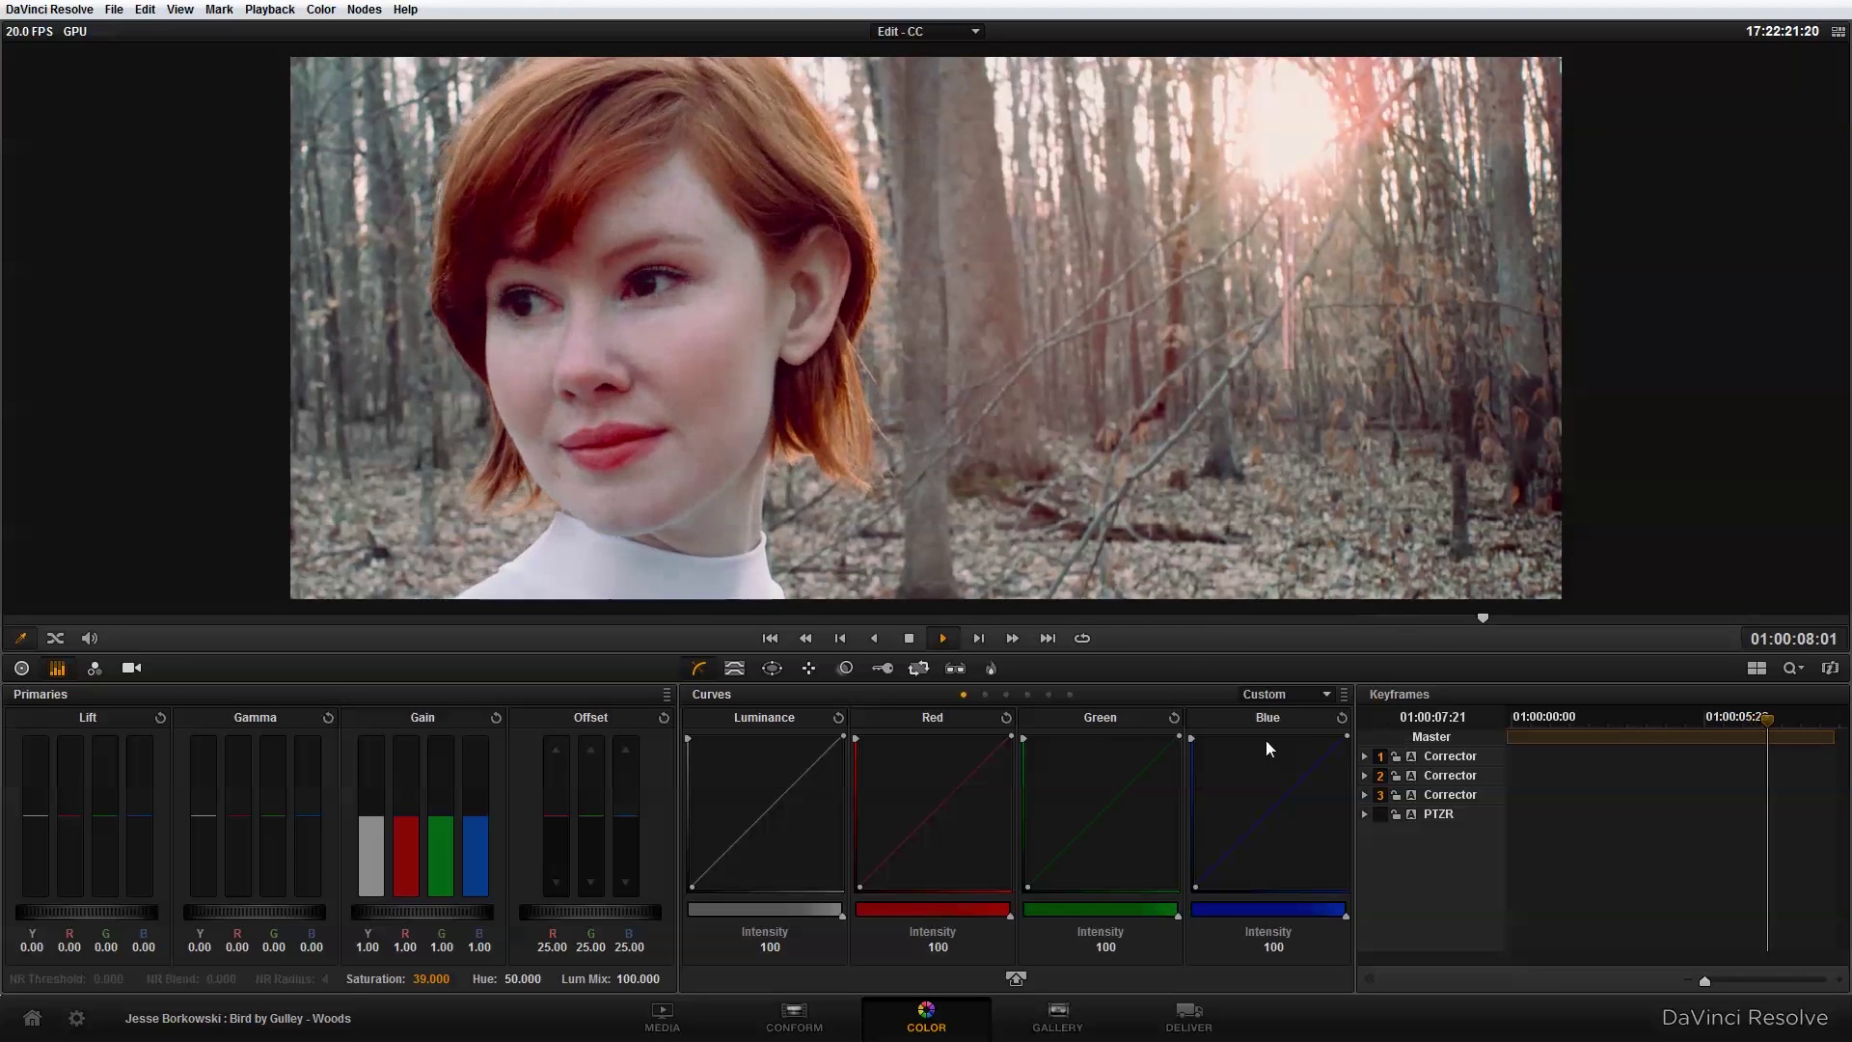
pyautogui.click(911, 638)
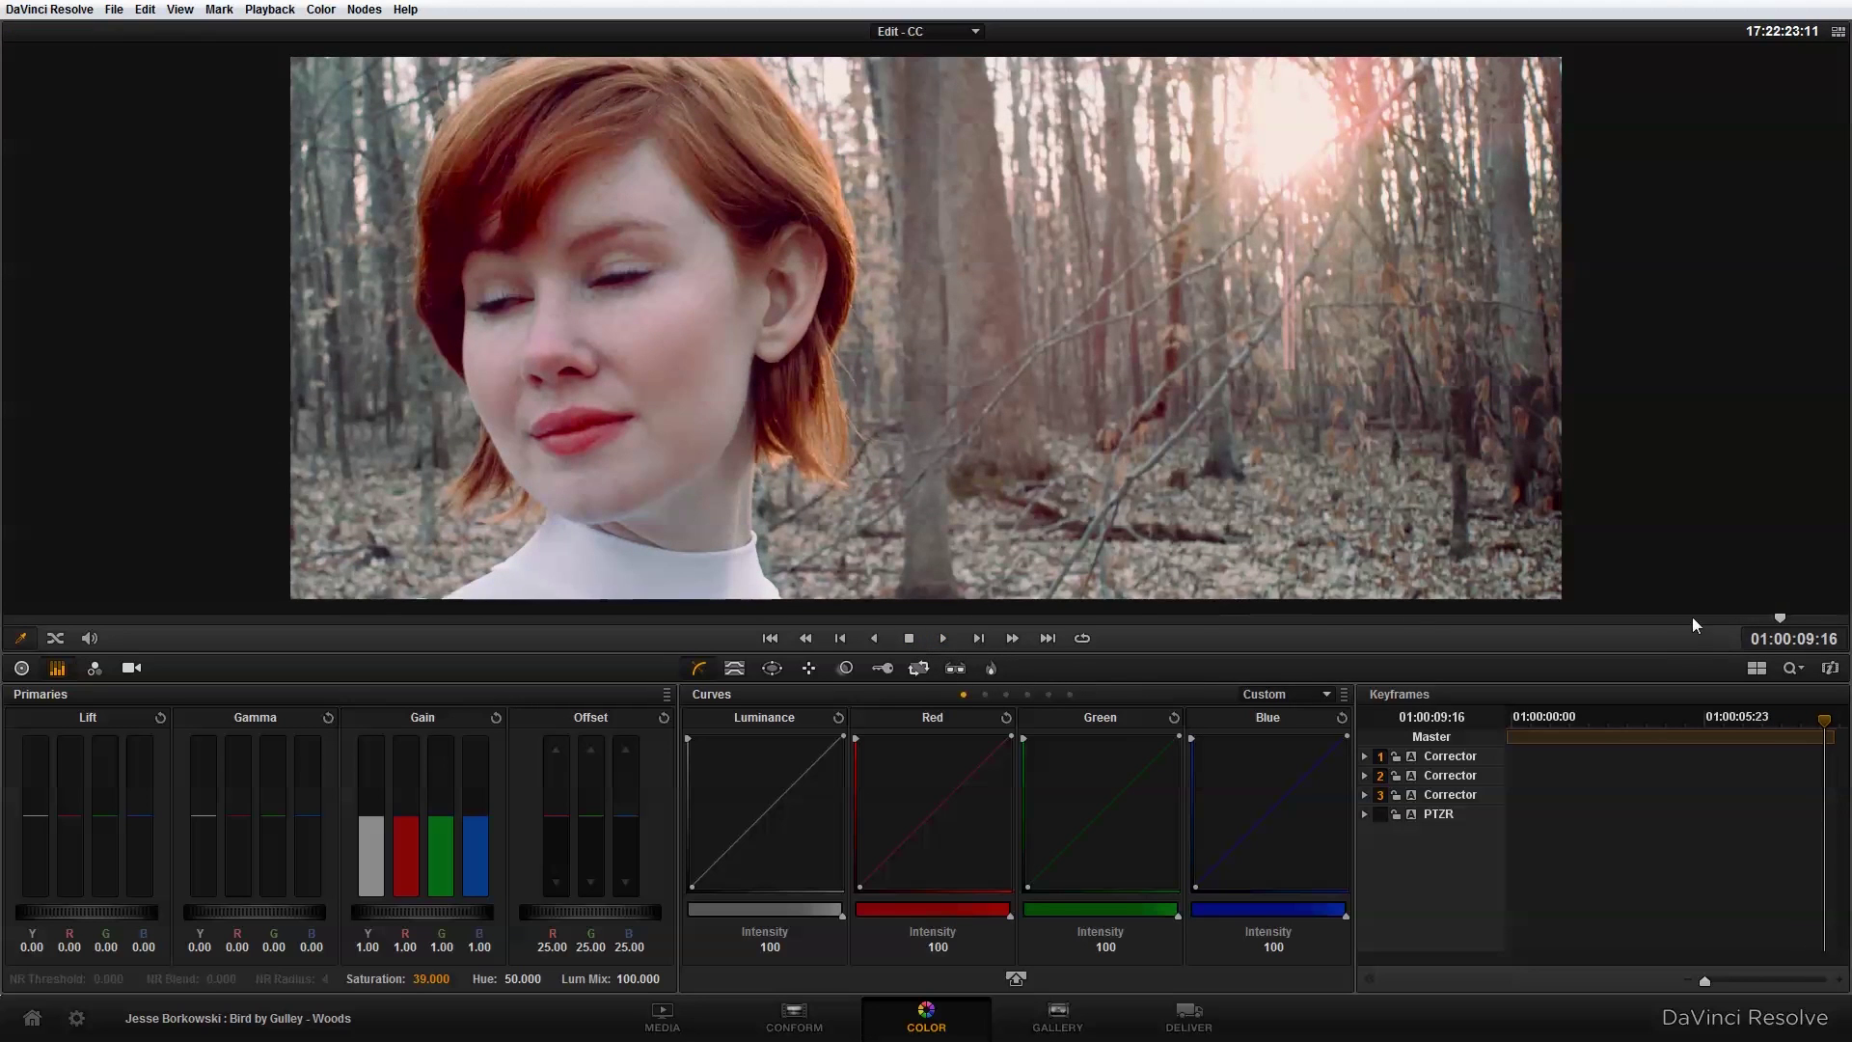
pyautogui.moveTo(1694, 619); pyautogui.dragTo(1027, 625)
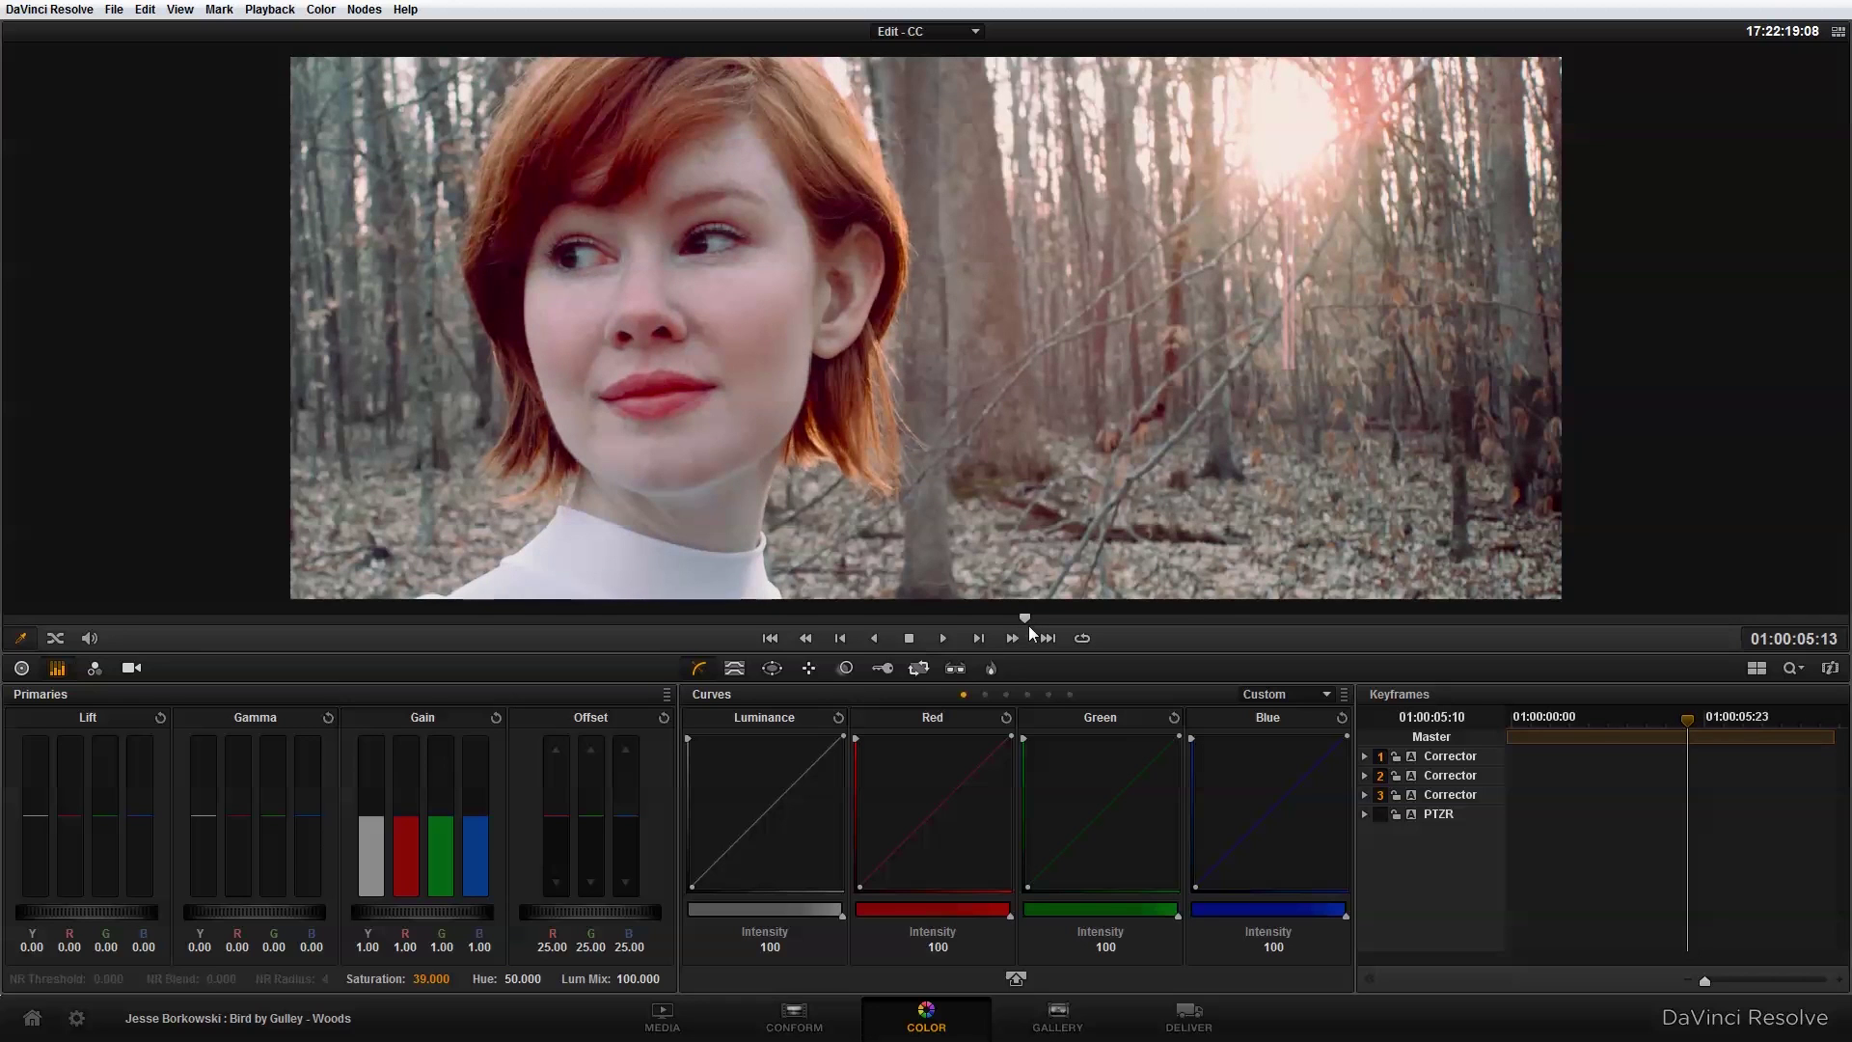